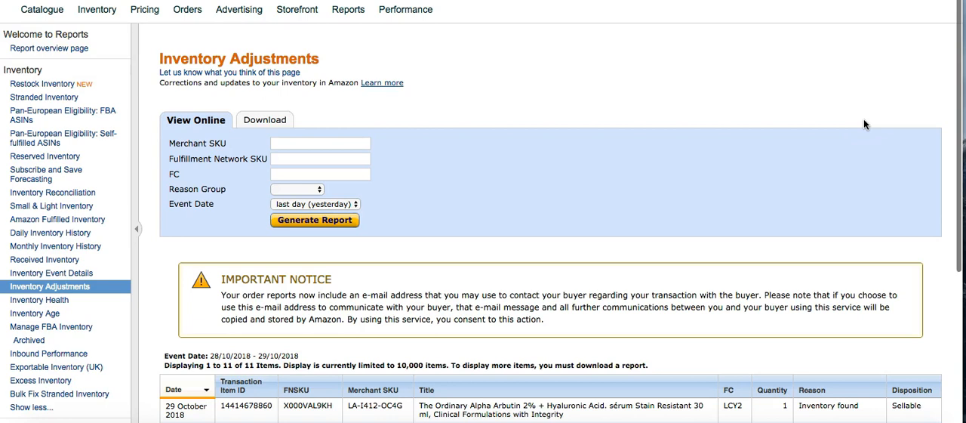
scroll(865, 124, down, 1)
scroll(865, 124, up, 1)
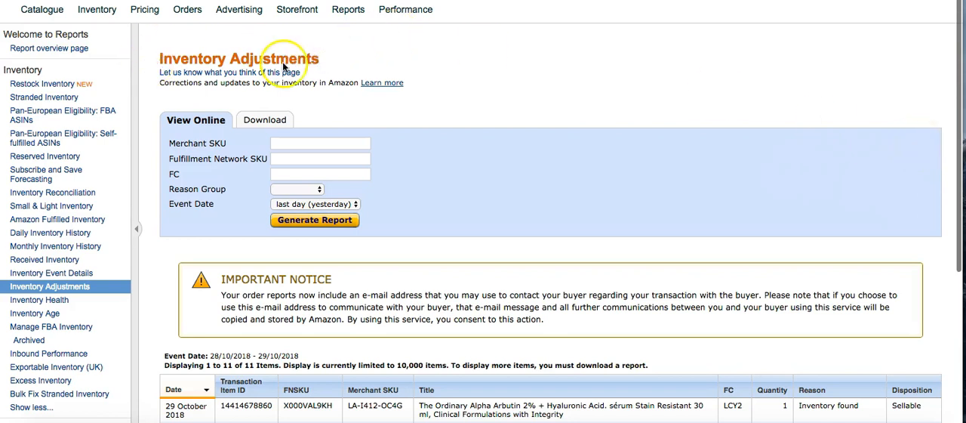
drag(320, 59, 156, 58)
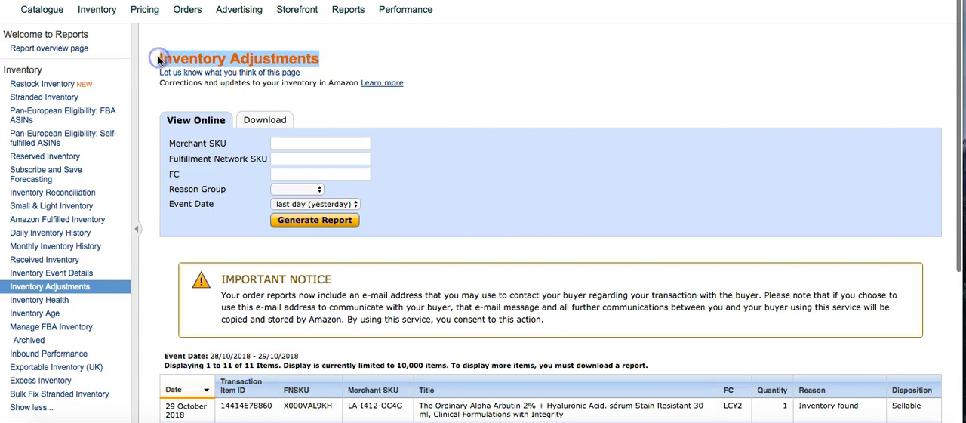
click(158, 60)
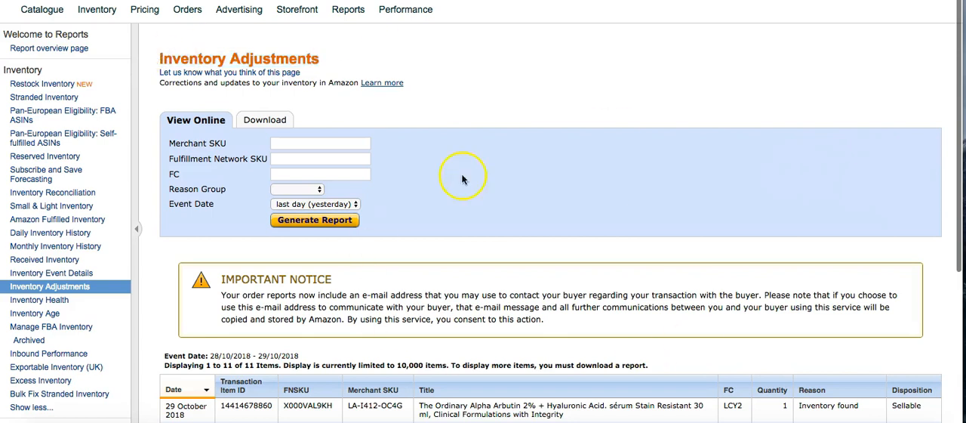
scroll(528, 166, down, 5)
scroll(544, 163, up, 5)
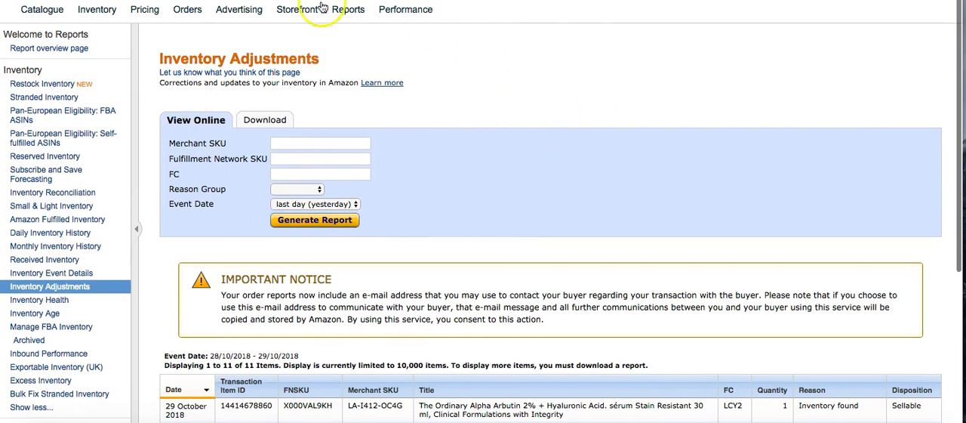
Step: Open the Fulfilment by Amazon reports and go to the FBA customer returns report
mouse_move(351, 12)
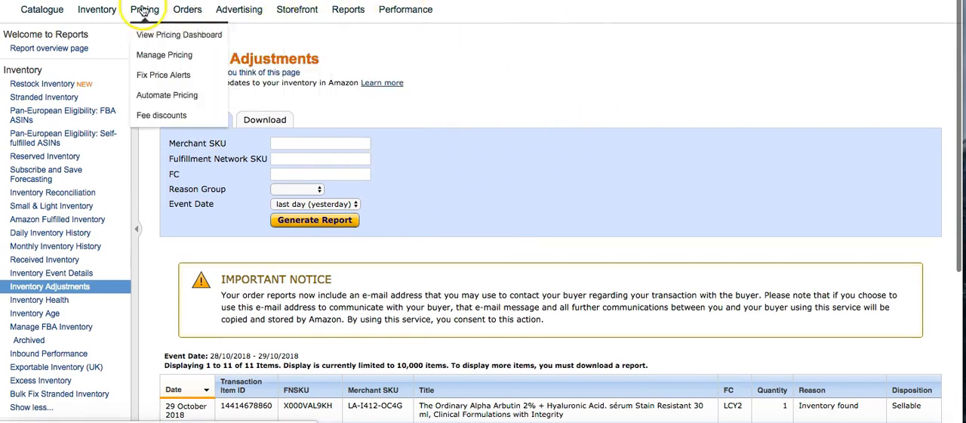
mouse_move(96, 15)
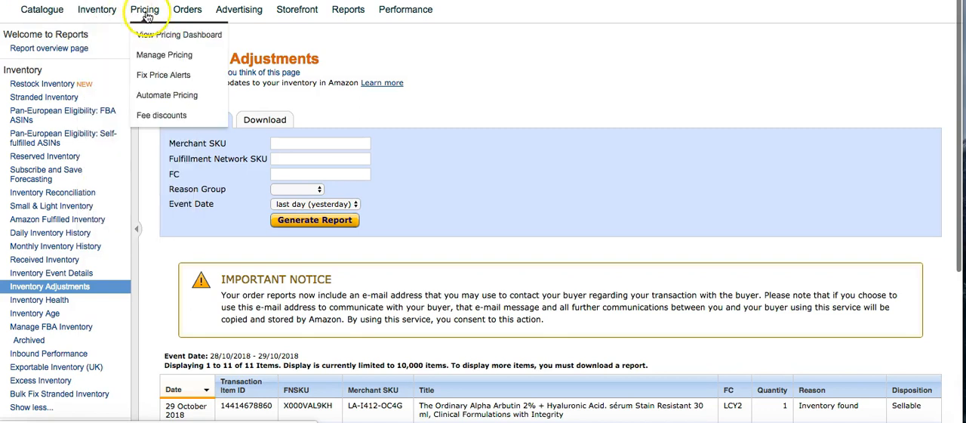
mouse_move(187, 12)
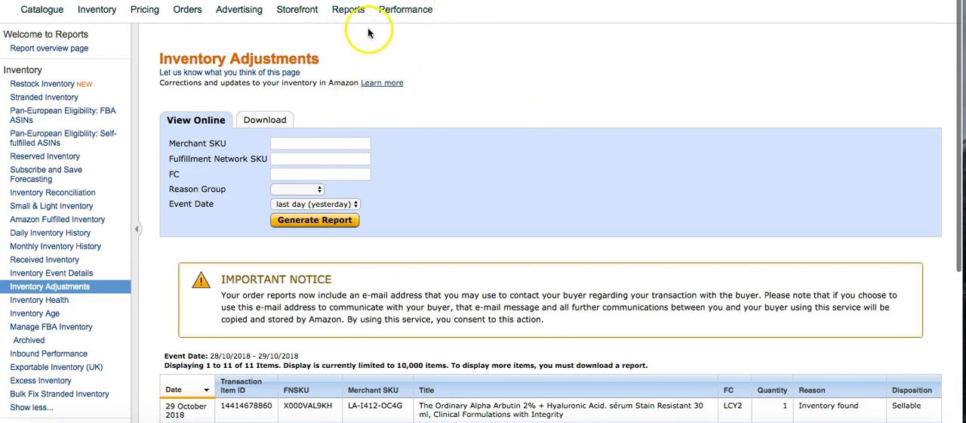
click(367, 98)
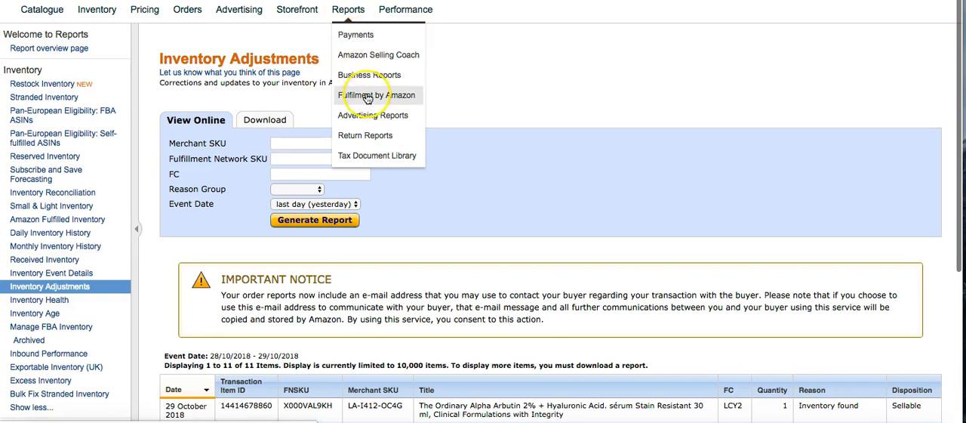
click(391, 98)
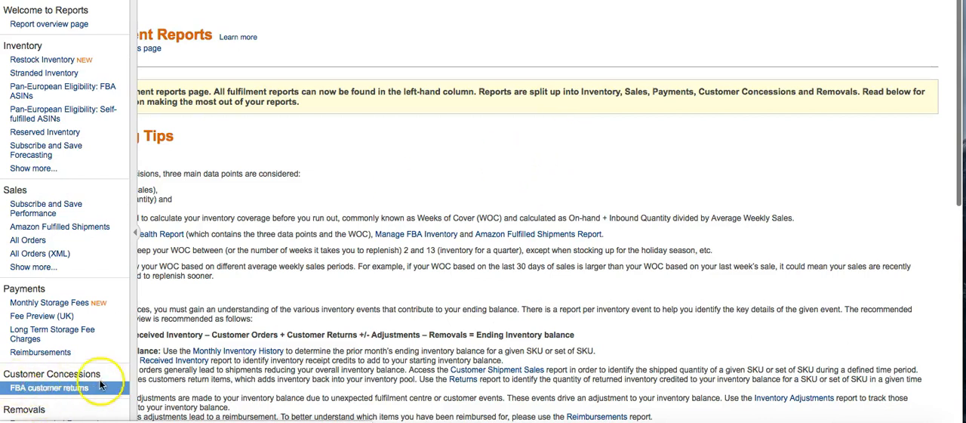
click(49, 387)
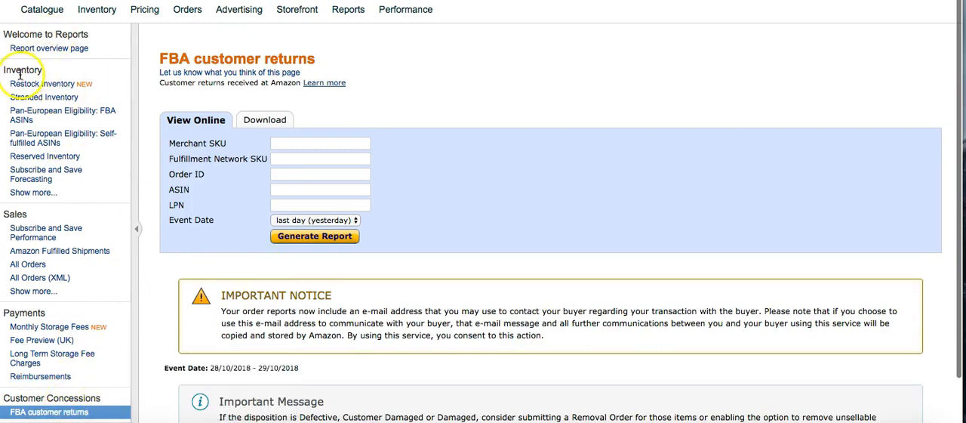
Step: Expand the full list of inventory reports and open the Inventory Adjustments report
click(33, 192)
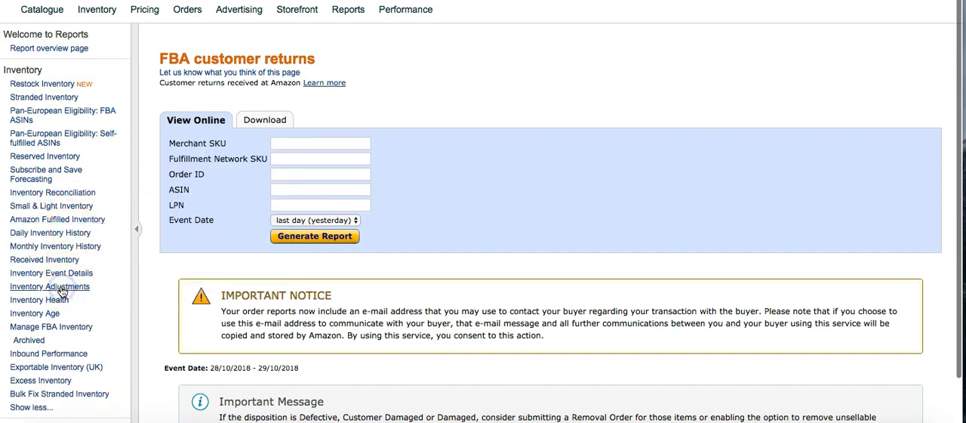
click(88, 287)
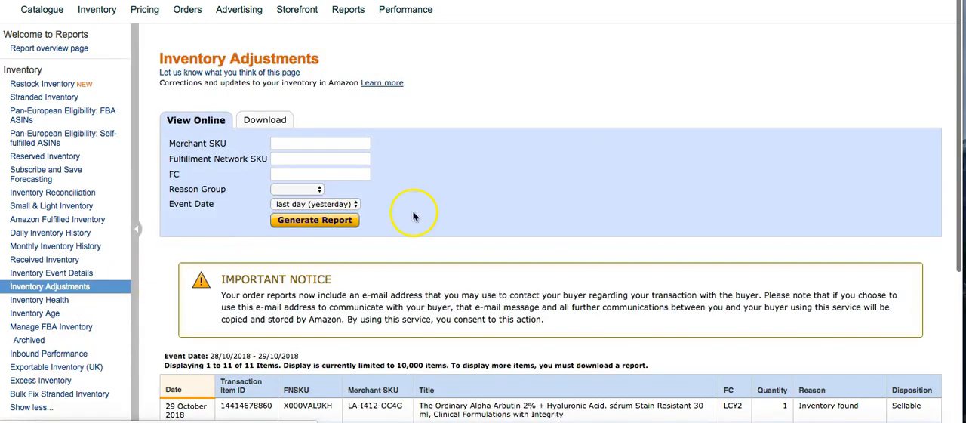
click(605, 220)
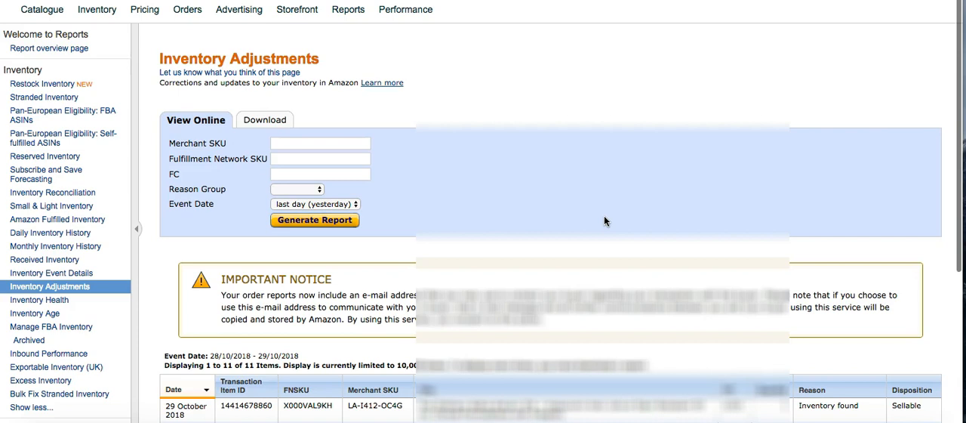
Step: Examine the products, reasons and dispositions listed in yesterday's inventory adjustments
scroll(603, 221, down, 3)
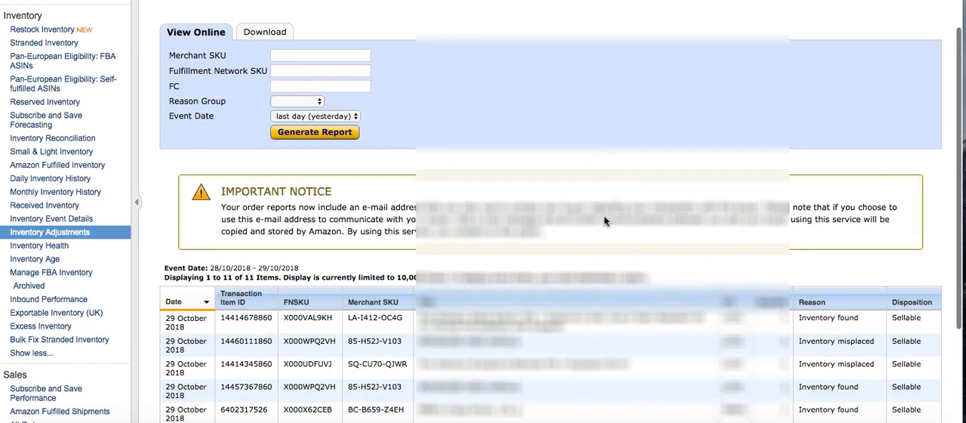
scroll(604, 215, up, 3)
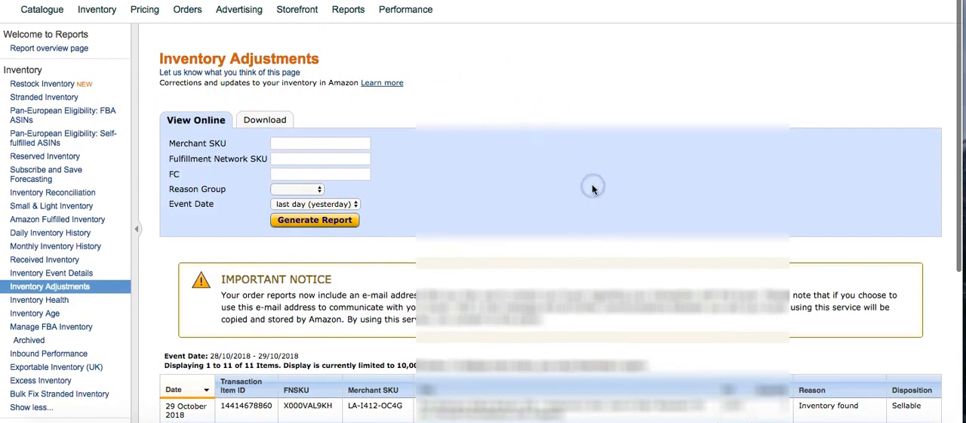
scroll(592, 187, down, 8)
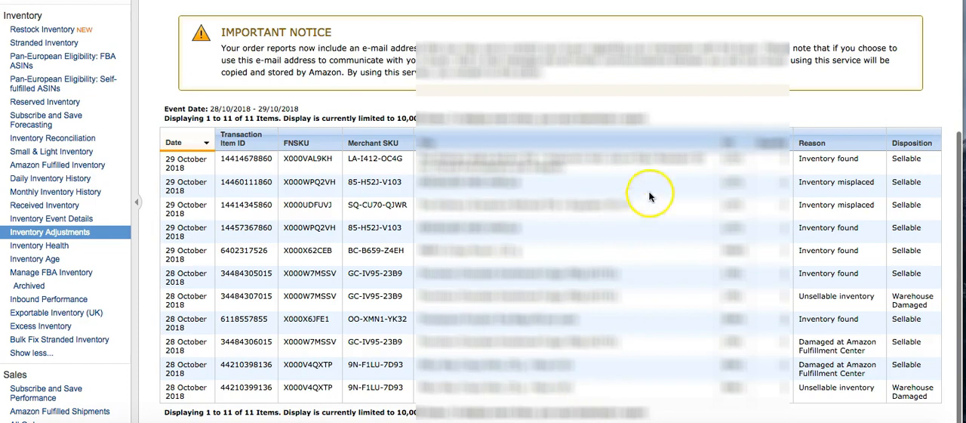
drag(425, 155, 603, 369)
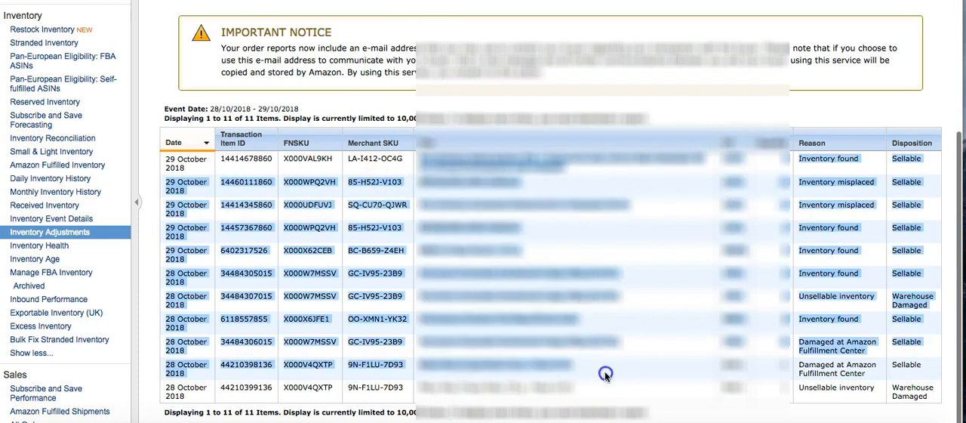
click(599, 355)
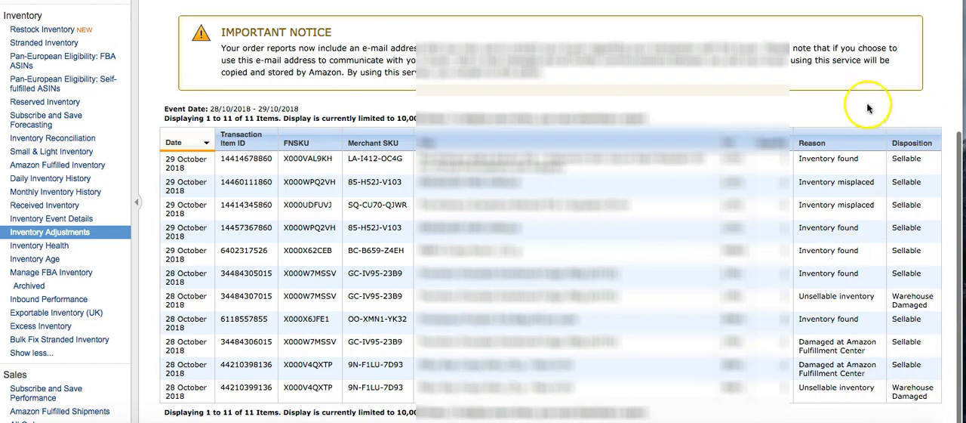
scroll(867, 110, up, 2)
scroll(810, 110, down, 2)
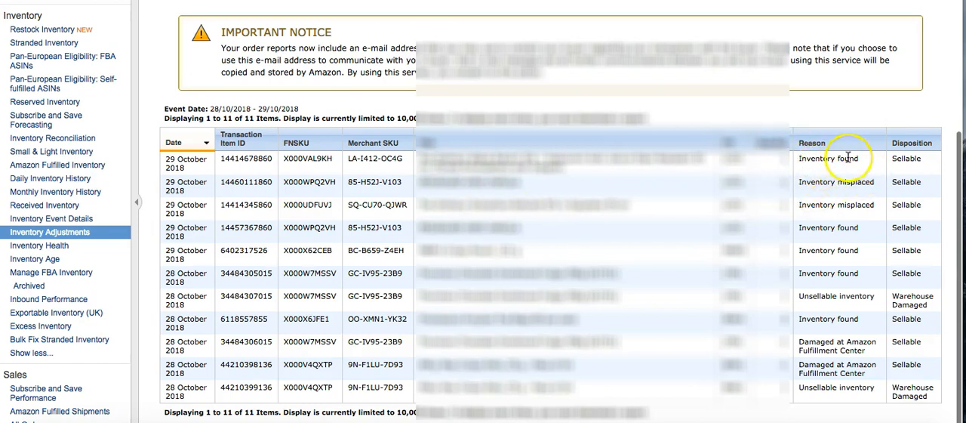
click(778, 342)
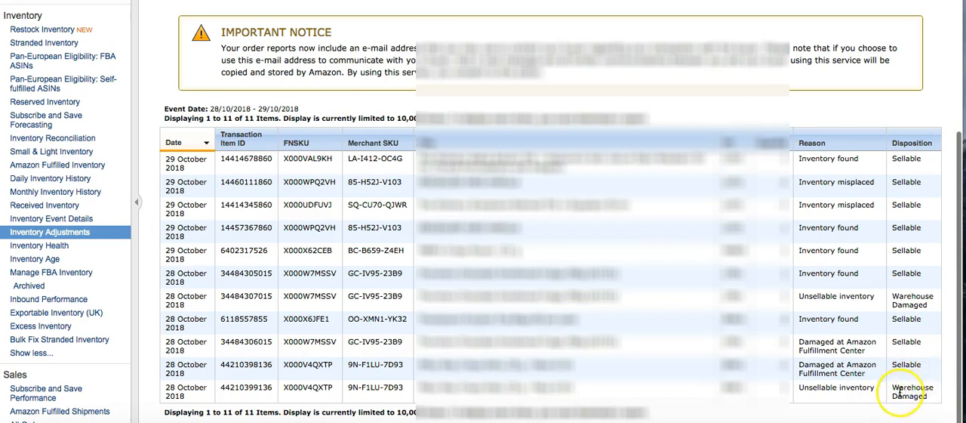
Step: Examine the Warehouse Damaged dispositions of the two unsellable inventory rows
drag(929, 397, 892, 391)
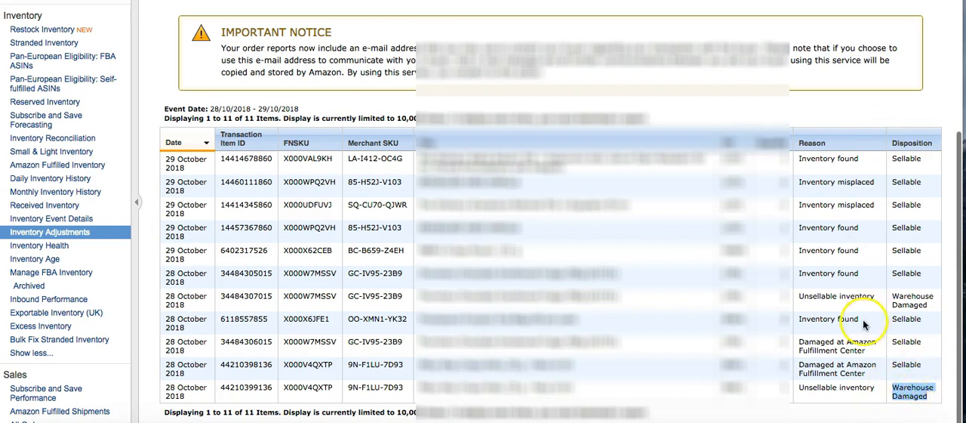
triple_click(891, 298)
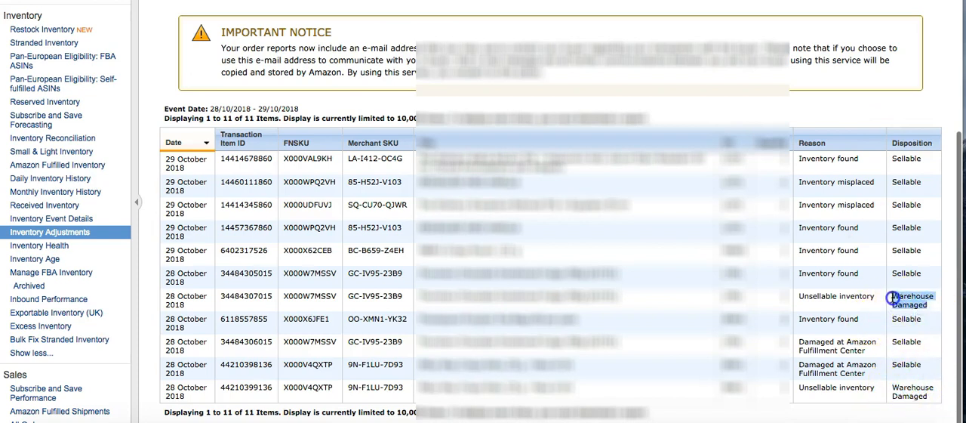
click(891, 298)
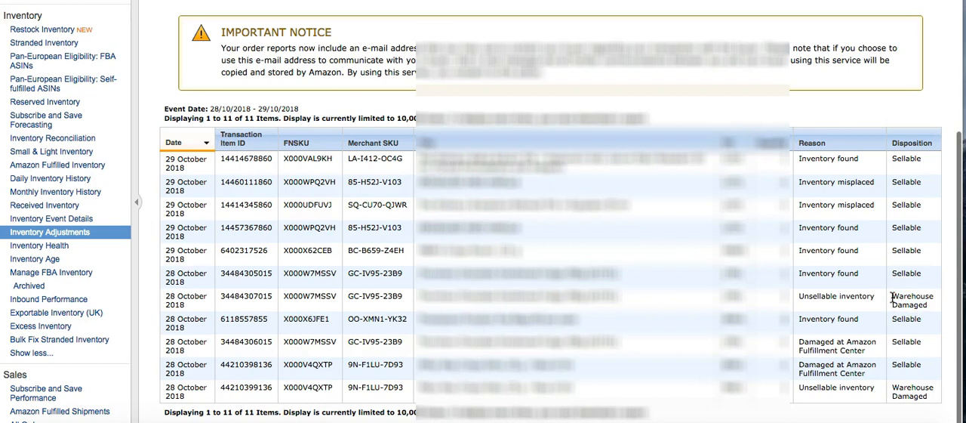
mouse_move(891, 298)
mouse_down()
mouse_move(934, 304)
mouse_move(890, 297)
mouse_up()
click(934, 307)
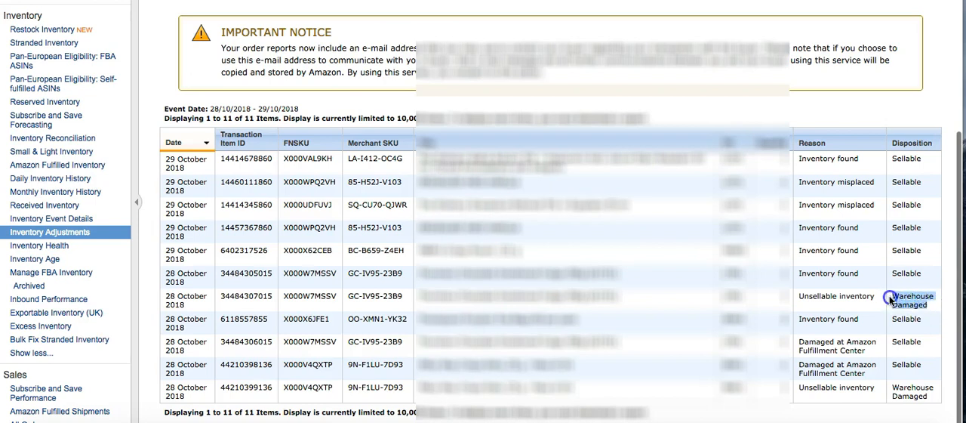
click(889, 297)
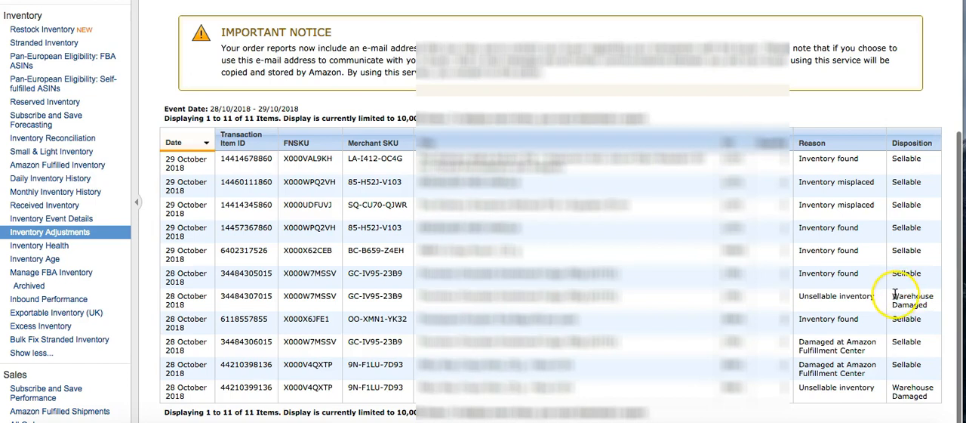
drag(893, 295, 930, 306)
click(931, 306)
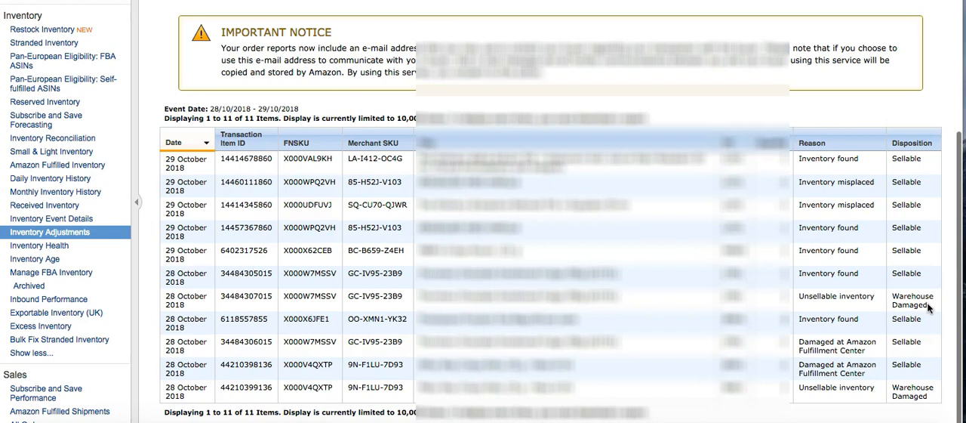
Step: Open the download view of Inventory Adjustments and review the list of previously requested reports
scroll(928, 305, up, 5)
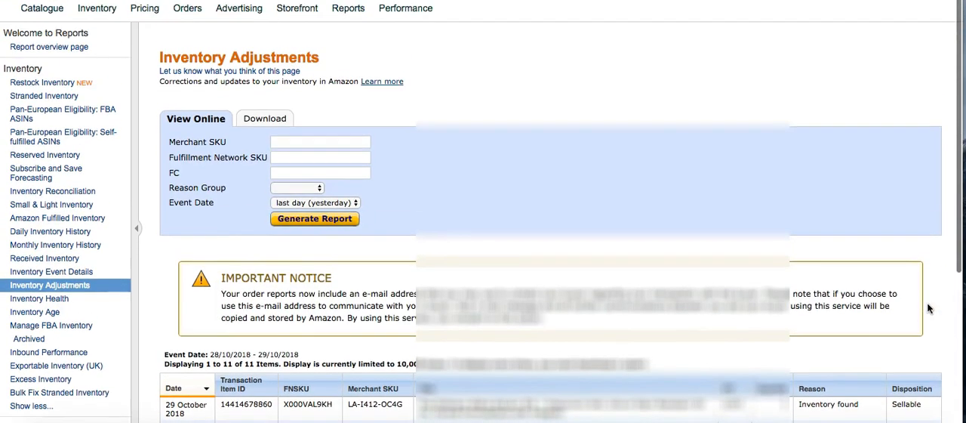
scroll(928, 307, down, 1)
scroll(928, 308, up, 1)
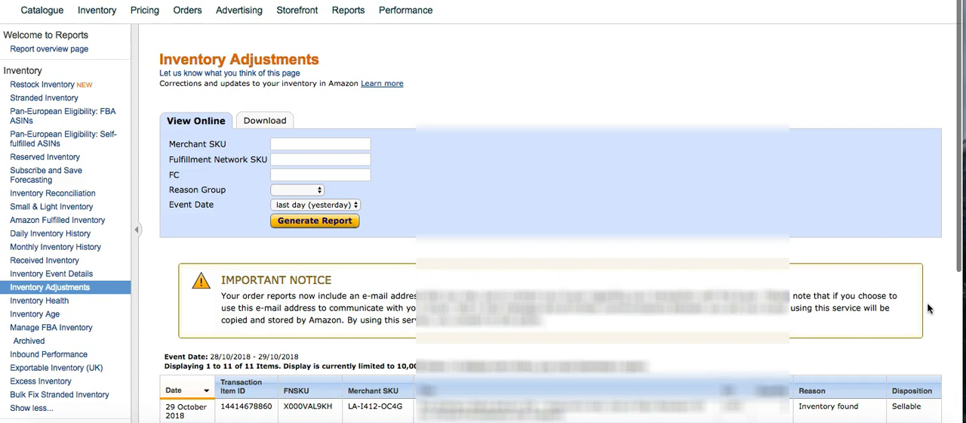
scroll(928, 307, down, 10)
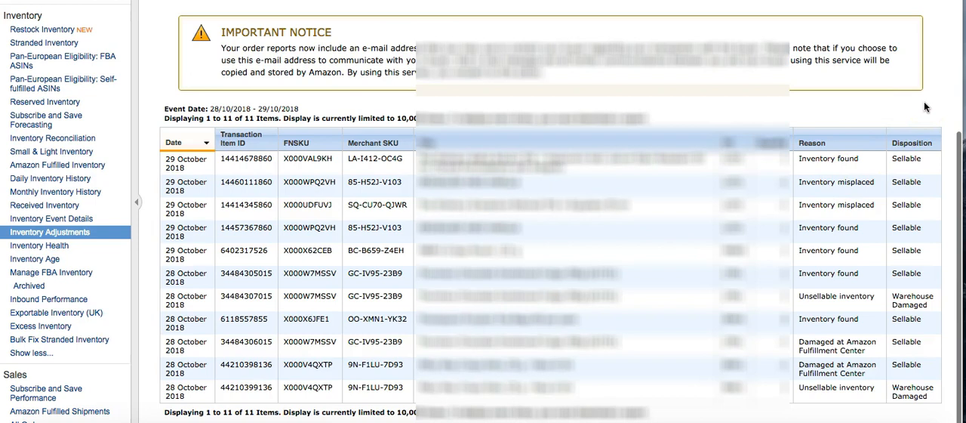
scroll(928, 106, up, 5)
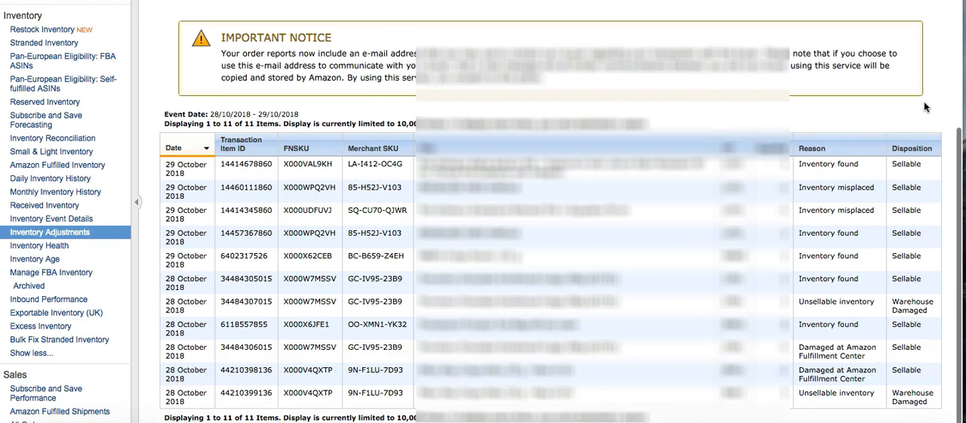
click(255, 122)
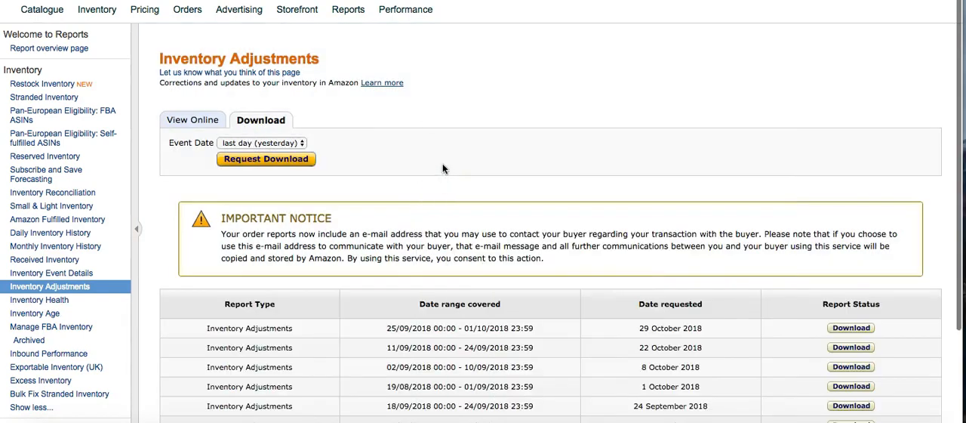
scroll(443, 169, down, 1)
scroll(443, 169, down, 1)
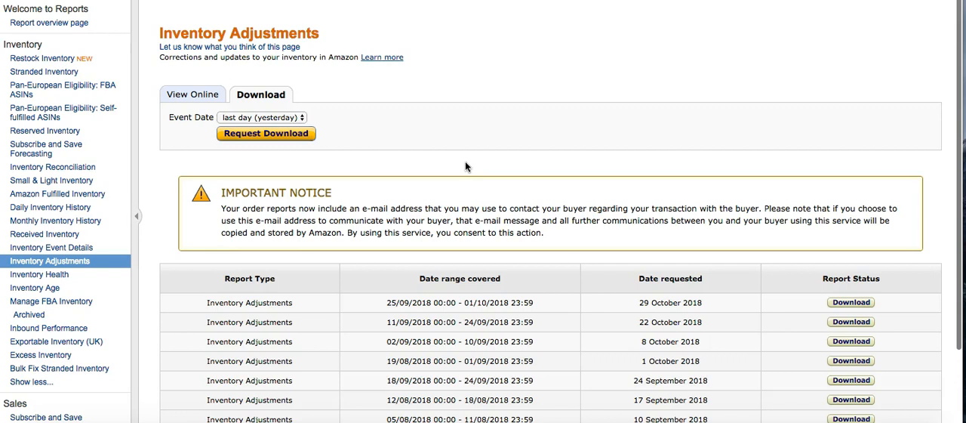
Step: Return to the online view of Inventory Adjustments and check its event date options
click(192, 94)
scroll(561, 160, down, 3)
scroll(563, 158, up, 3)
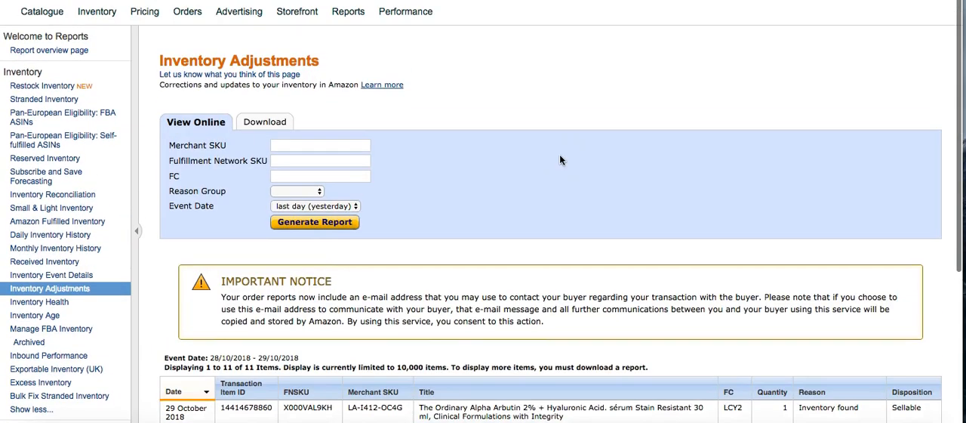
click(352, 203)
click(437, 202)
Step: Set the event date of the Inventory Adjustments download to Exact dates
click(260, 121)
click(298, 142)
click(285, 196)
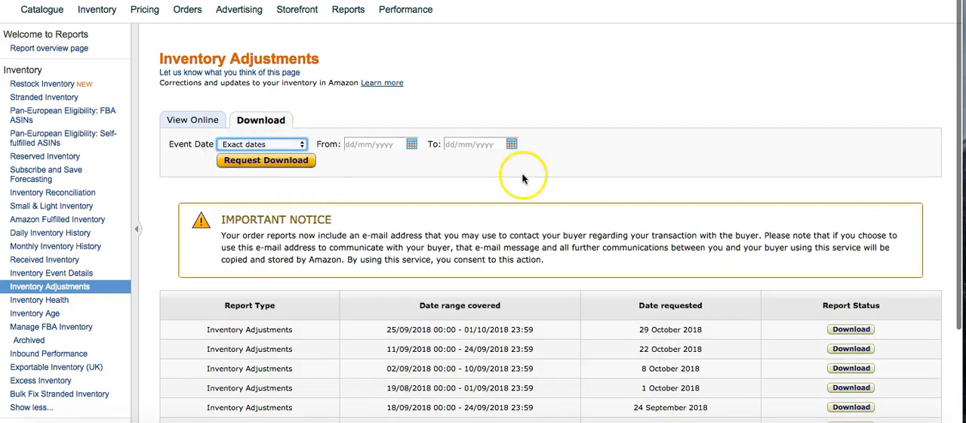
Step: Examine the date ranges covered by the previously requested Inventory Adjustments reports
scroll(523, 178, down, 3)
drag(548, 196, 387, 194)
click(386, 194)
scroll(537, 198, up, 1)
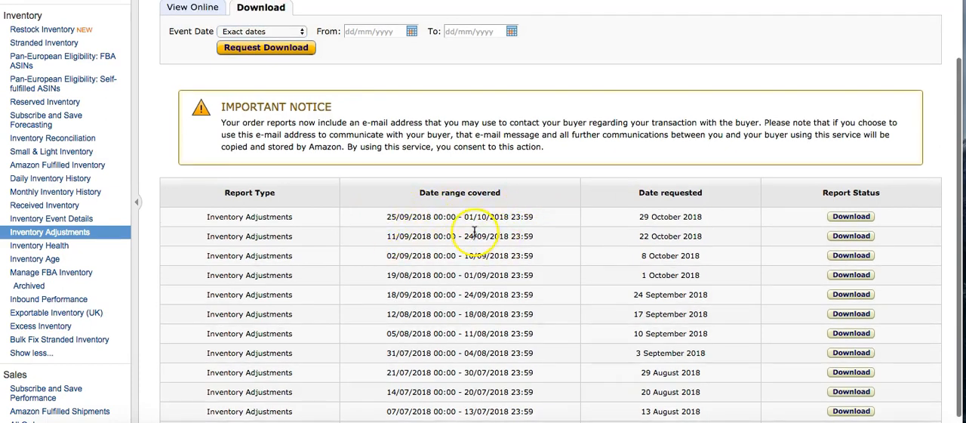
Step: Compare the date range of the report requested on 22 October 2018 with the start of the 29 October report's range
mouse_move(520, 235)
mouse_down()
mouse_move(383, 236)
mouse_move(533, 236)
mouse_up()
click(381, 238)
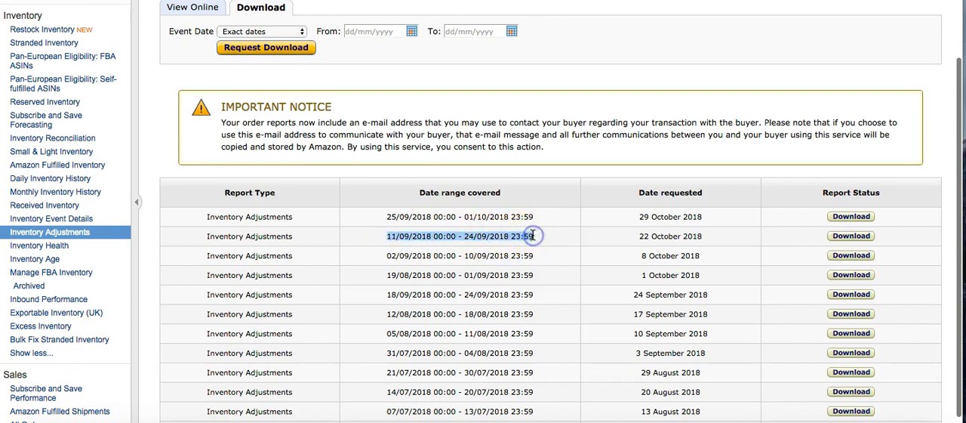
drag(386, 237, 453, 235)
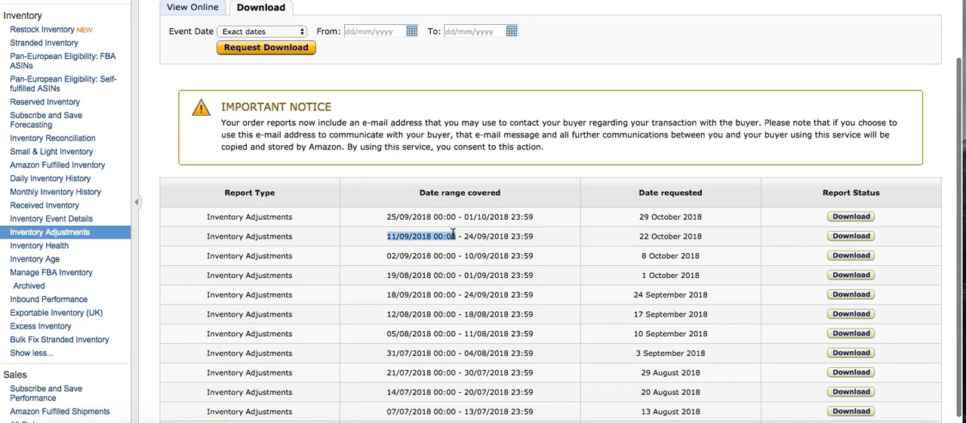
click(537, 237)
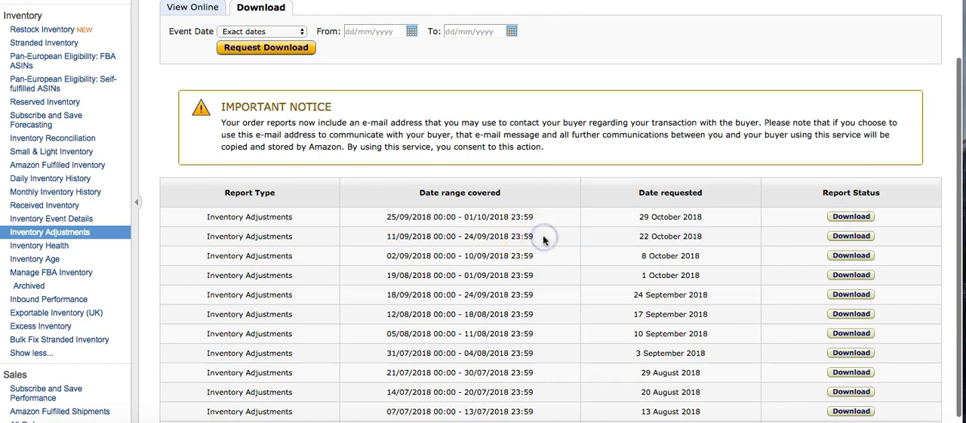
click(539, 218)
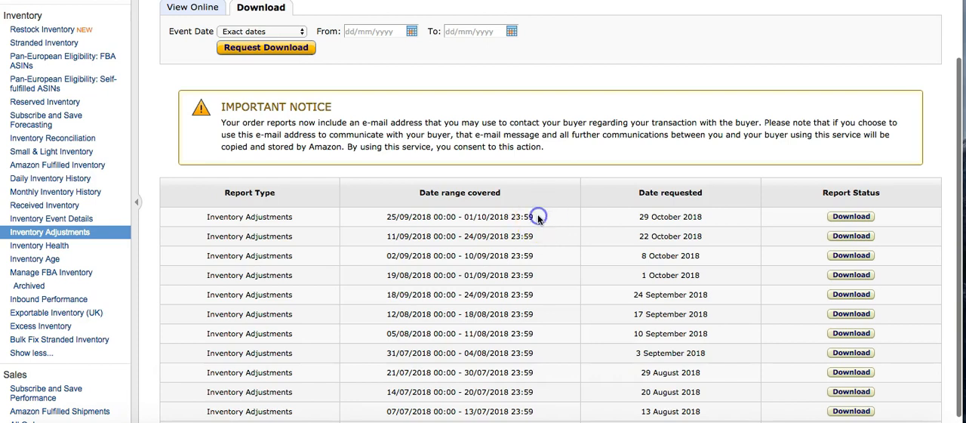
drag(536, 217, 382, 218)
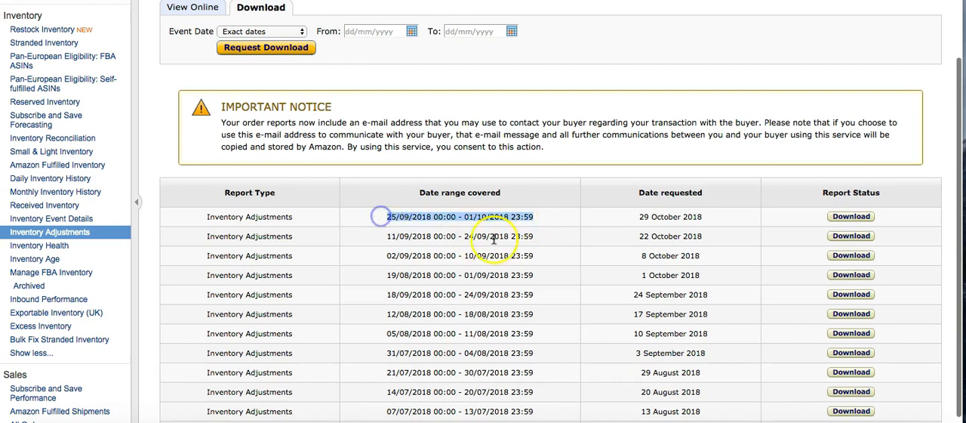
click(467, 236)
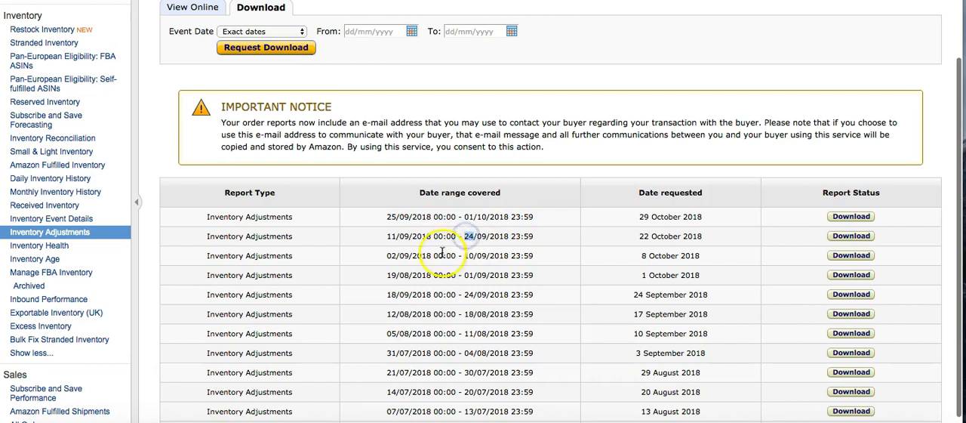
double_click(467, 235)
drag(466, 235, 477, 241)
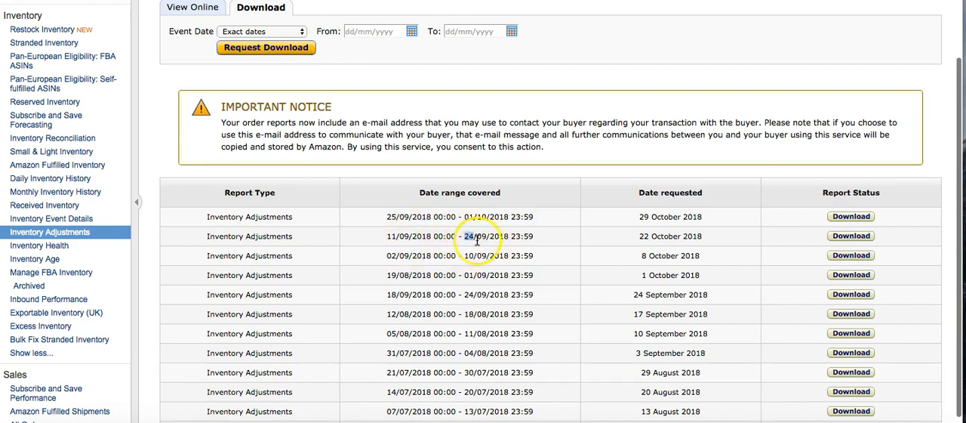
click(388, 218)
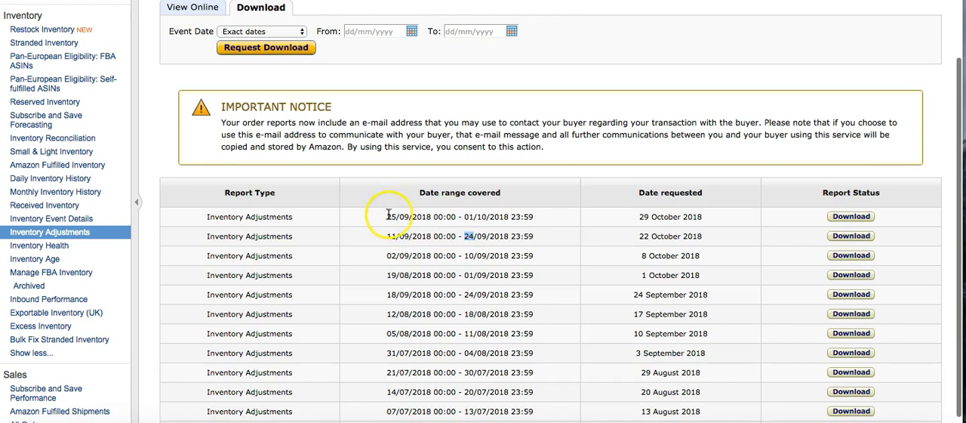
double_click(388, 217)
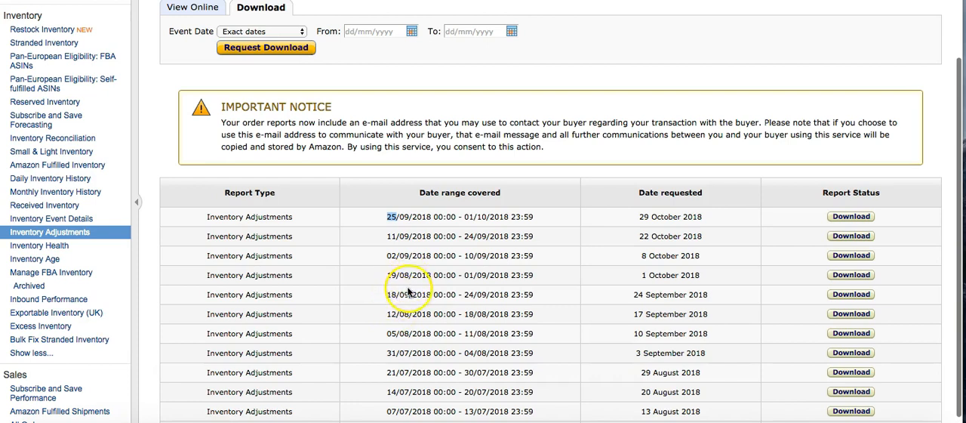
Step: Check the date ranges of the reports requested on 1 October and 24 September, and recheck the 22 October report's range
click(395, 276)
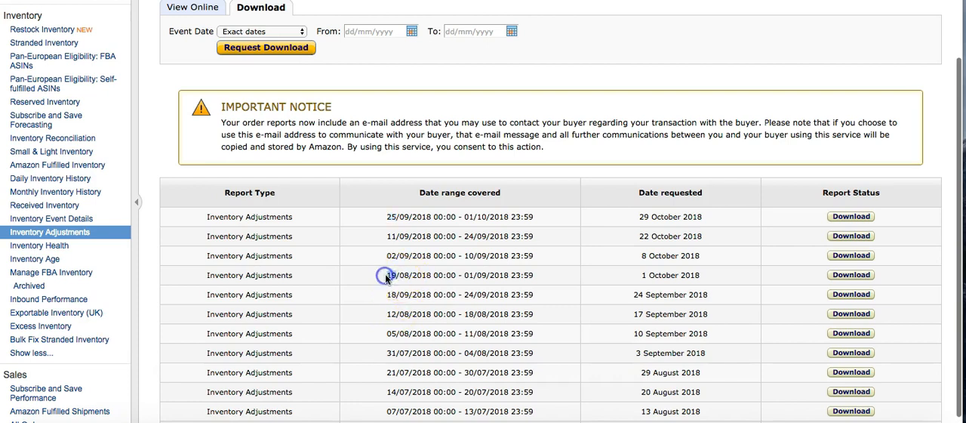
click(473, 253)
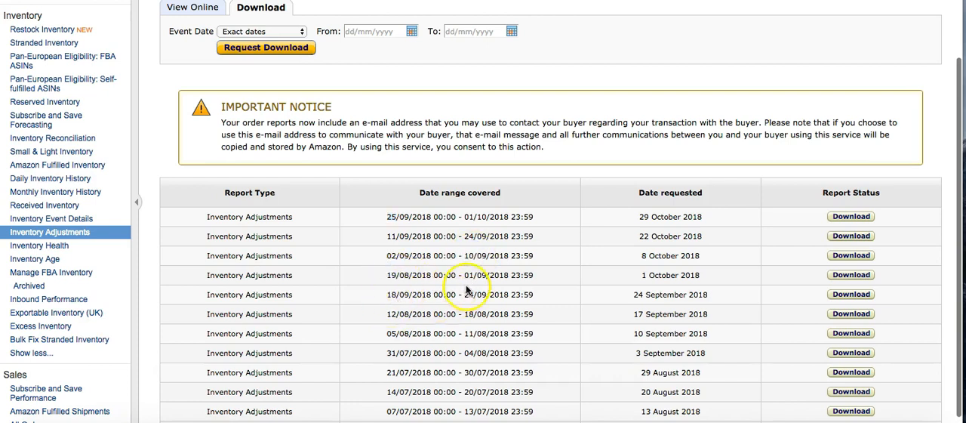
drag(384, 276, 397, 276)
click(470, 292)
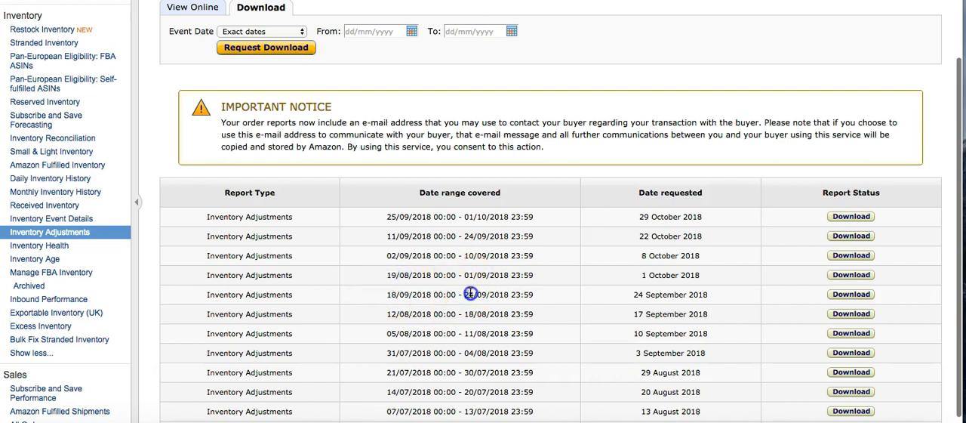
click(553, 290)
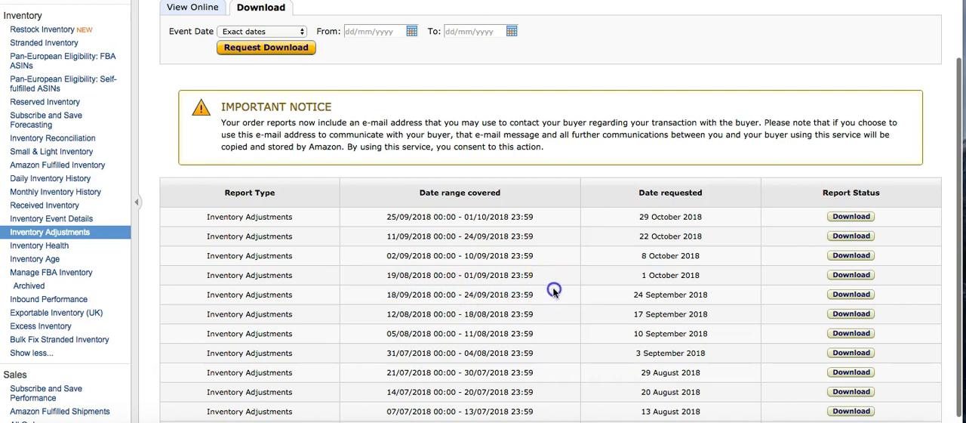
click(542, 243)
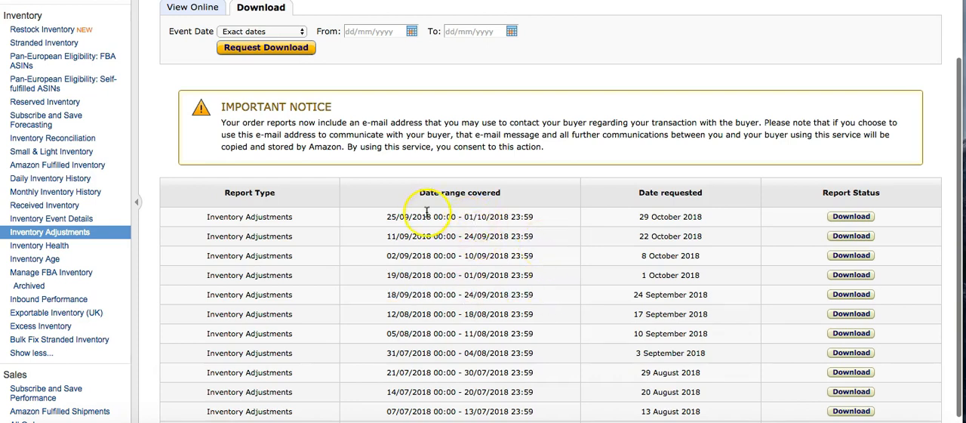
scroll(468, 226, up, 1)
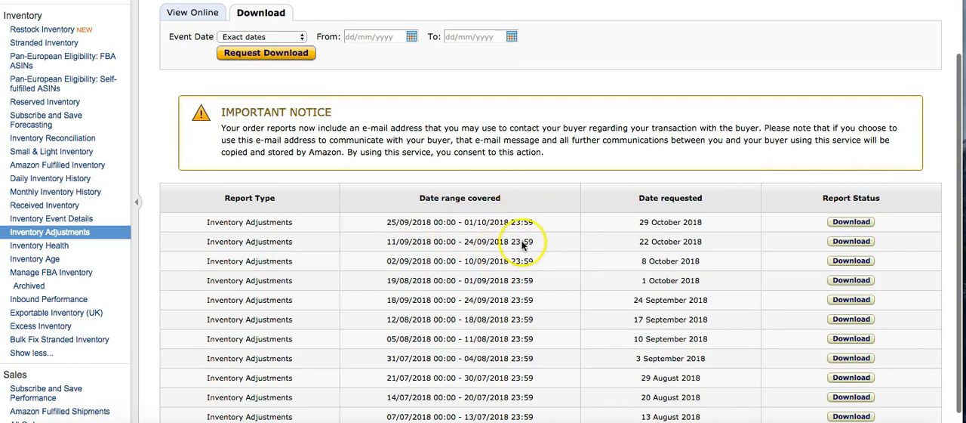
drag(532, 242, 383, 244)
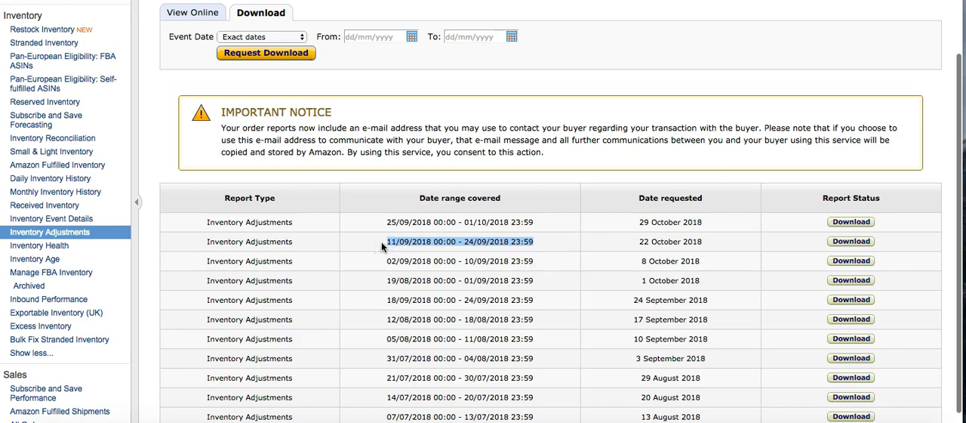
click(555, 176)
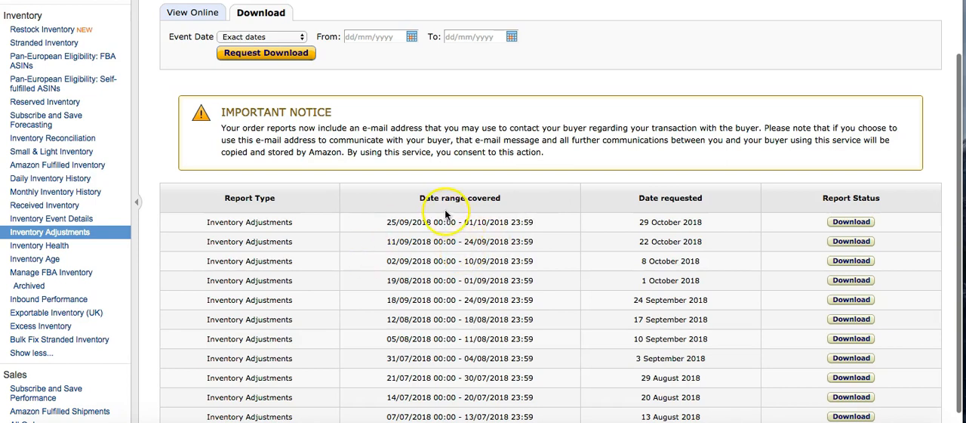
Step: Examine the start and end dates covered by the most recent Inventory Adjustments report, requested on 29 October 2018
drag(583, 223, 398, 224)
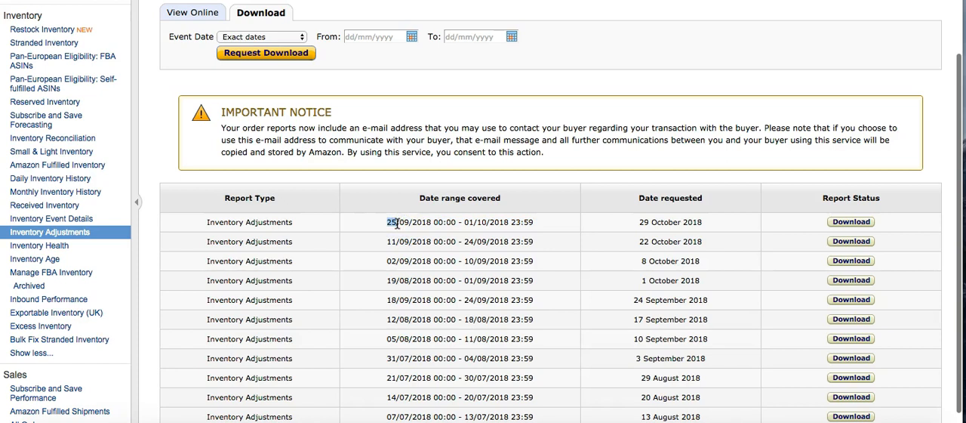
click(463, 221)
click(537, 221)
click(471, 222)
drag(472, 222, 466, 222)
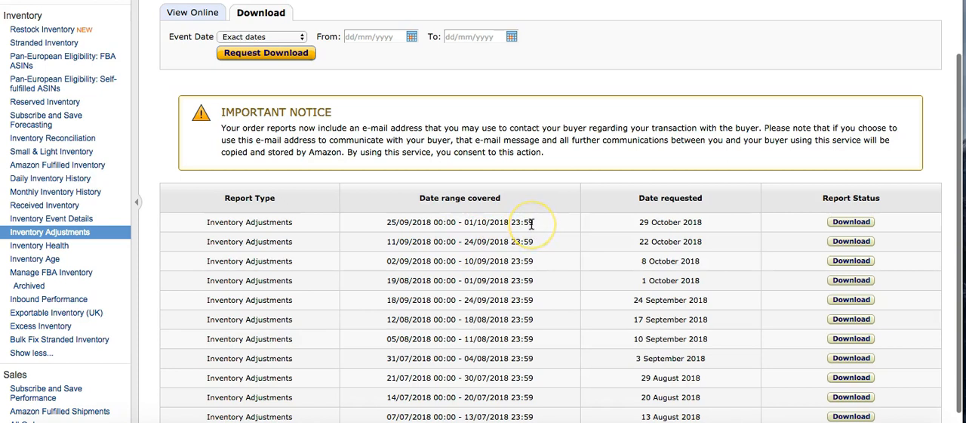
drag(400, 222, 436, 220)
click(469, 222)
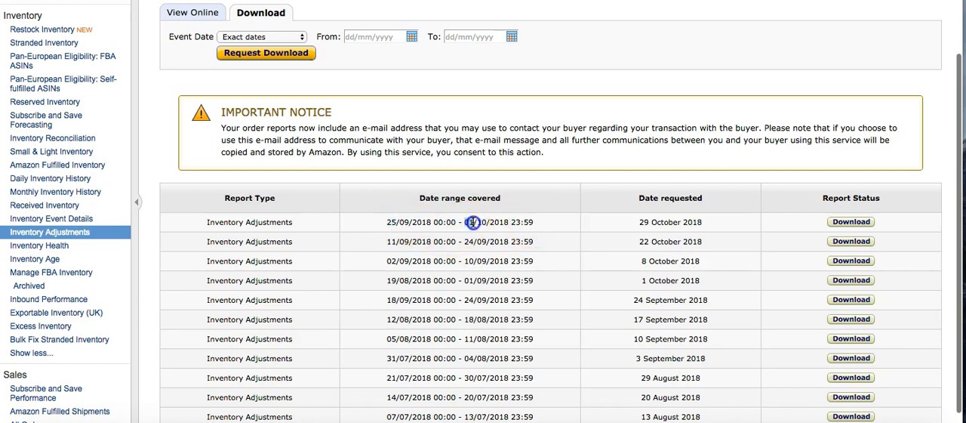
click(560, 221)
click(466, 222)
drag(386, 222, 414, 222)
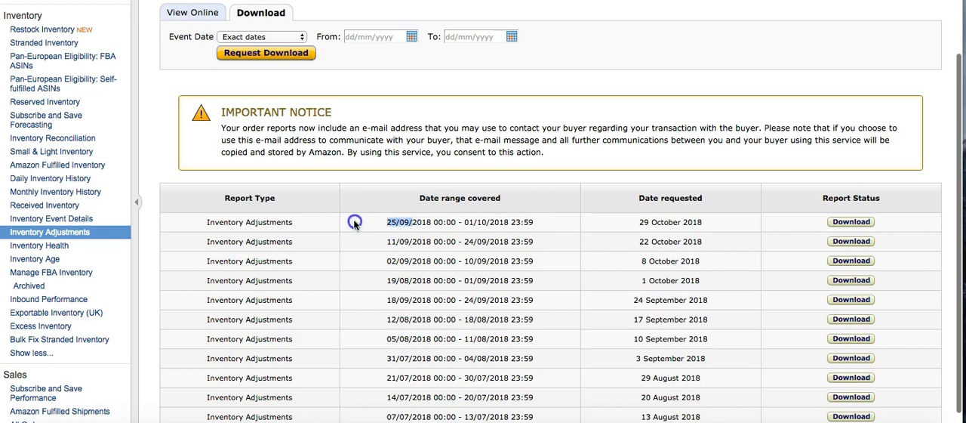
click(354, 223)
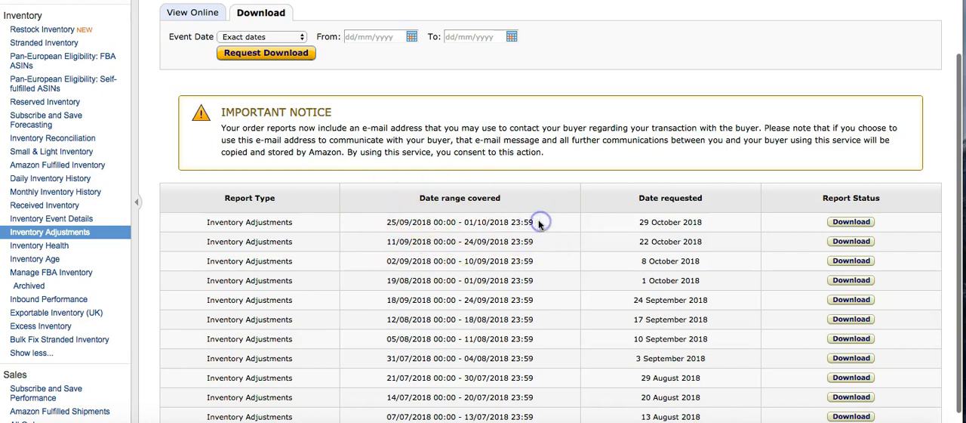
drag(534, 224, 373, 224)
click(373, 224)
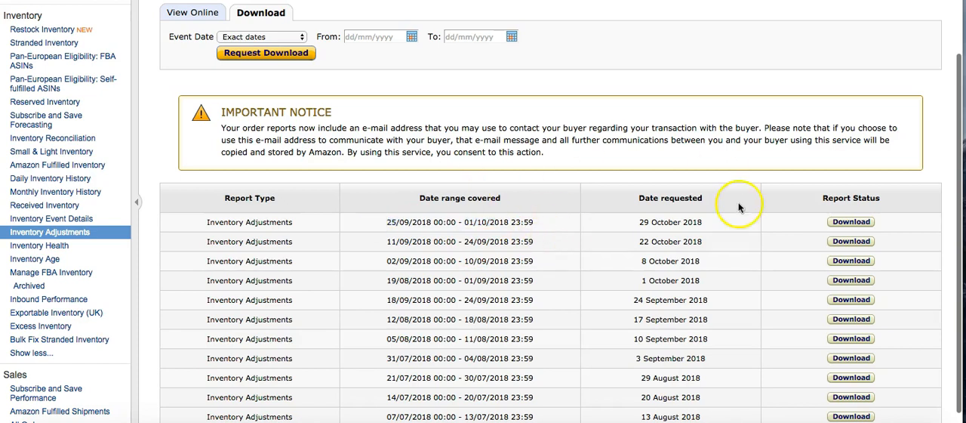
drag(536, 223, 379, 222)
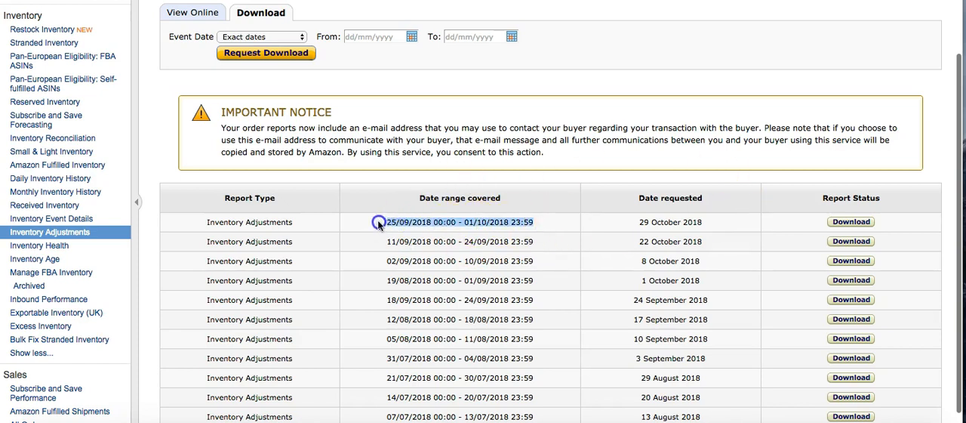
click(379, 221)
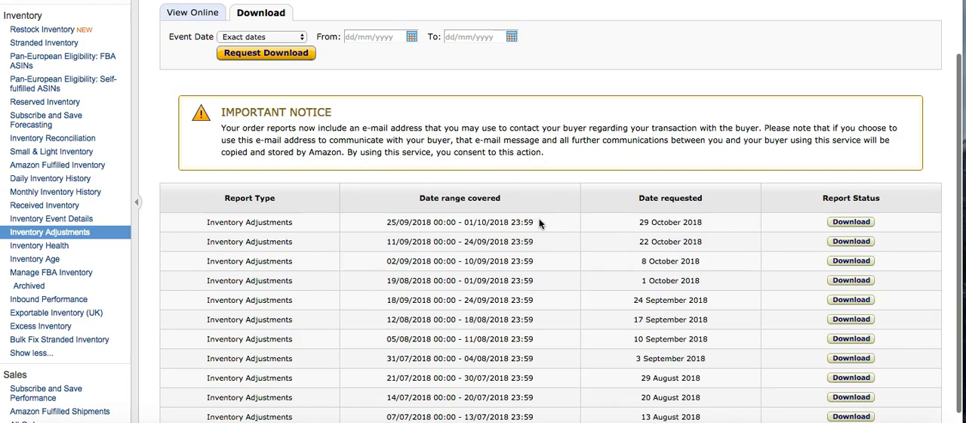
Step: Set the start date of the exact date range for the report download to 25/09/2018
click(290, 37)
click(292, 38)
click(354, 36)
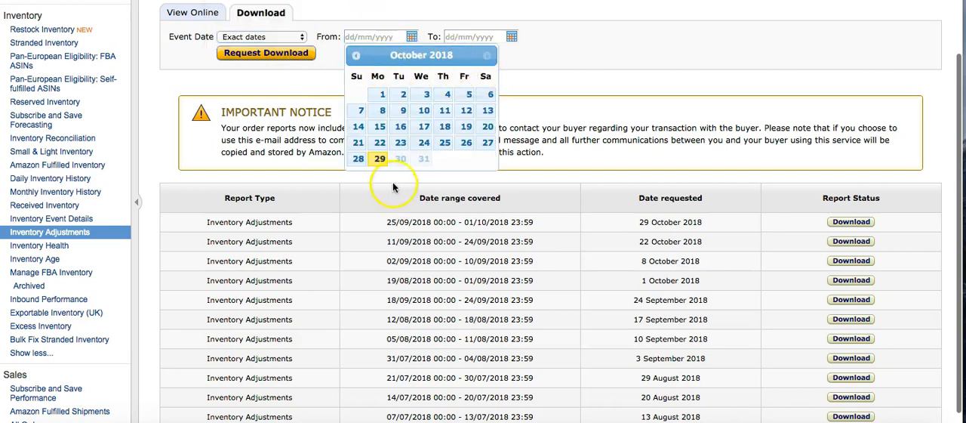
click(355, 55)
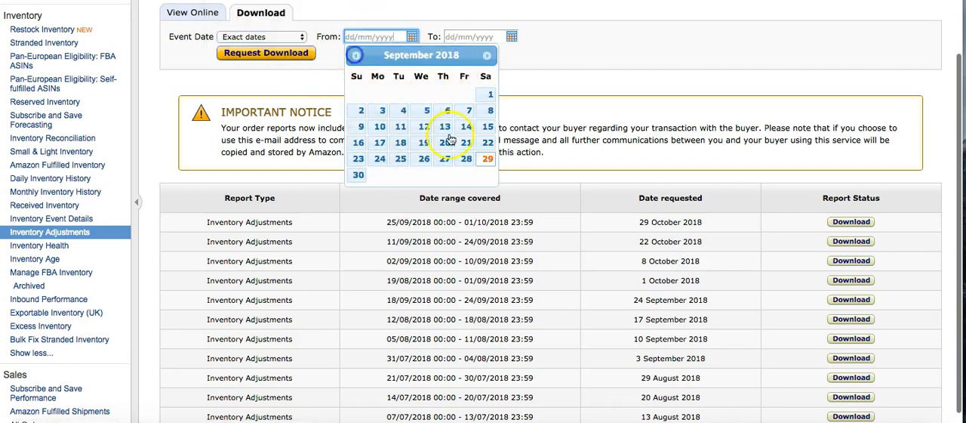
click(487, 160)
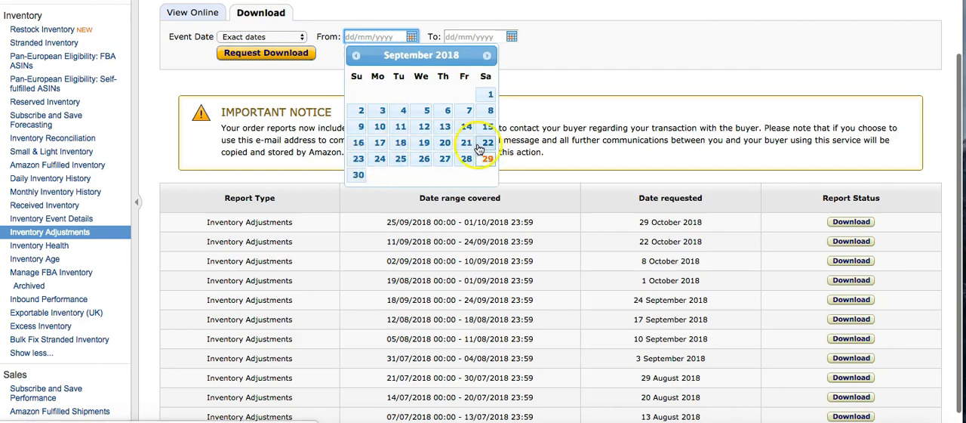
click(400, 160)
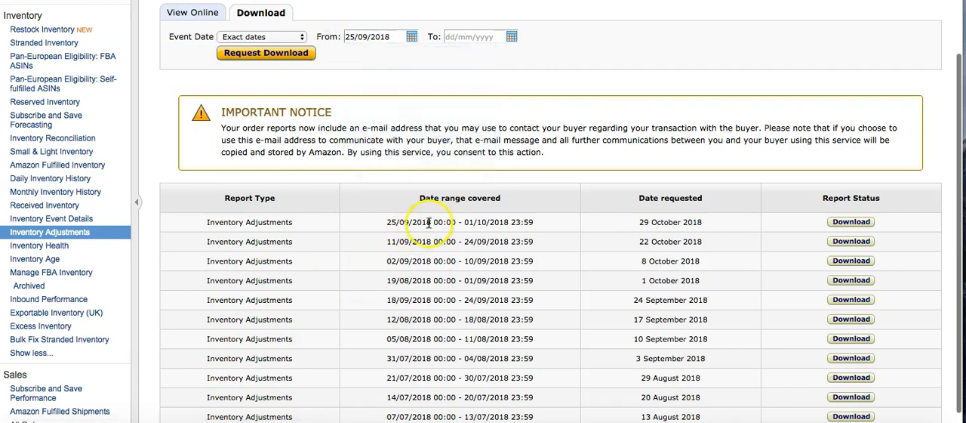
Step: Set the end date of the exact date range to 30/09/2018 and request the Inventory Adjustments report download
click(511, 34)
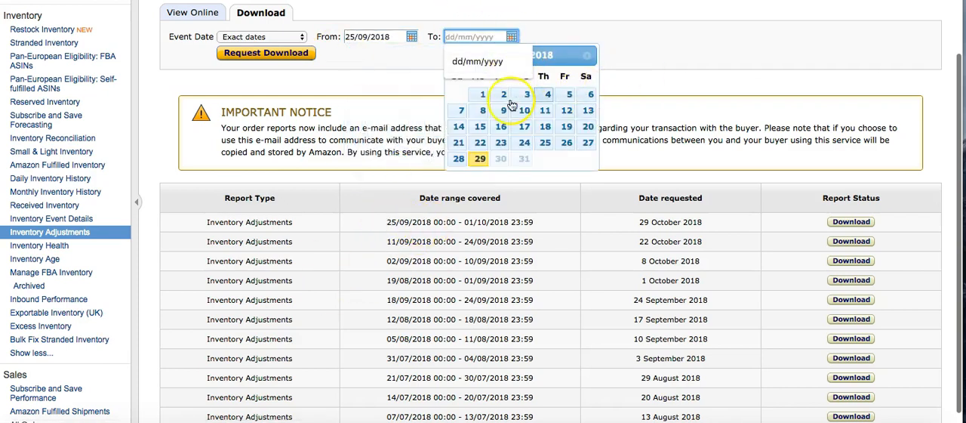
click(457, 57)
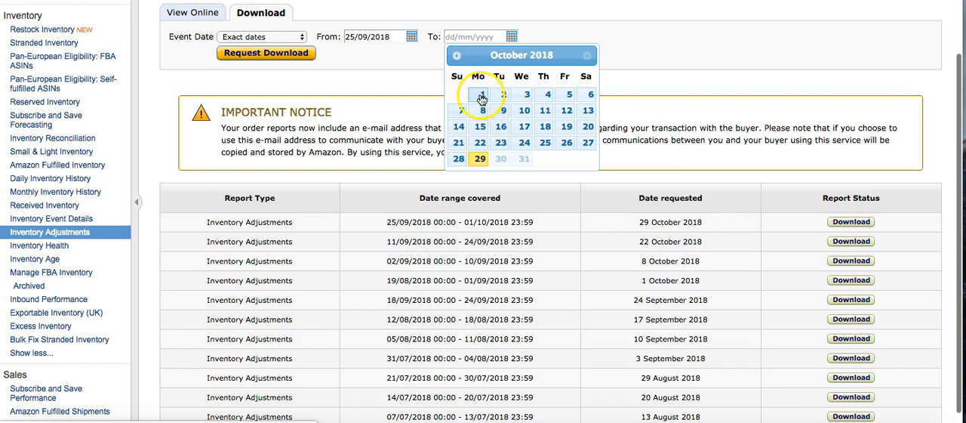
click(457, 55)
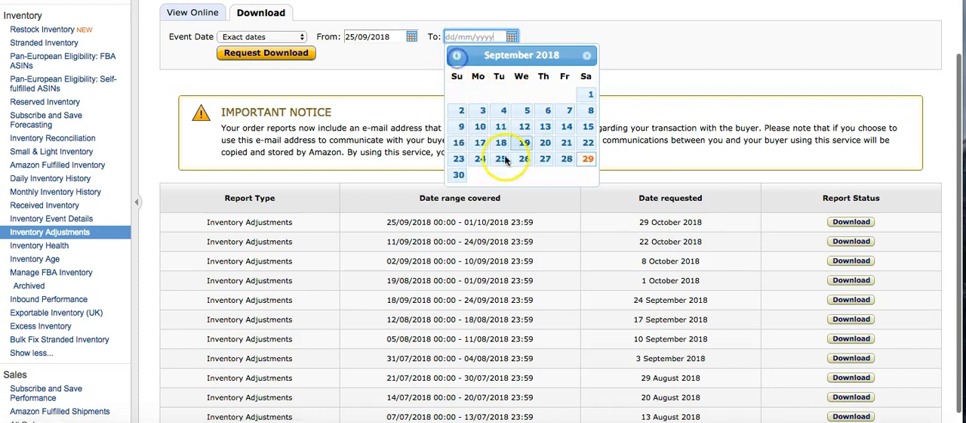
click(587, 55)
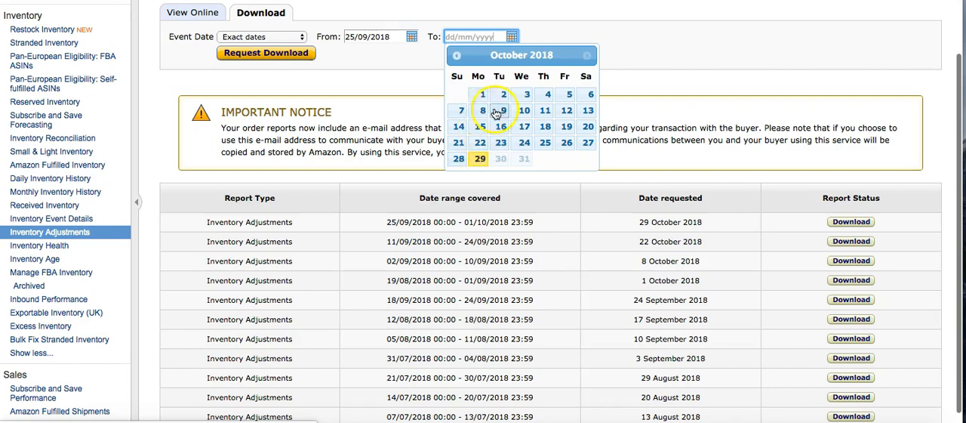
click(456, 55)
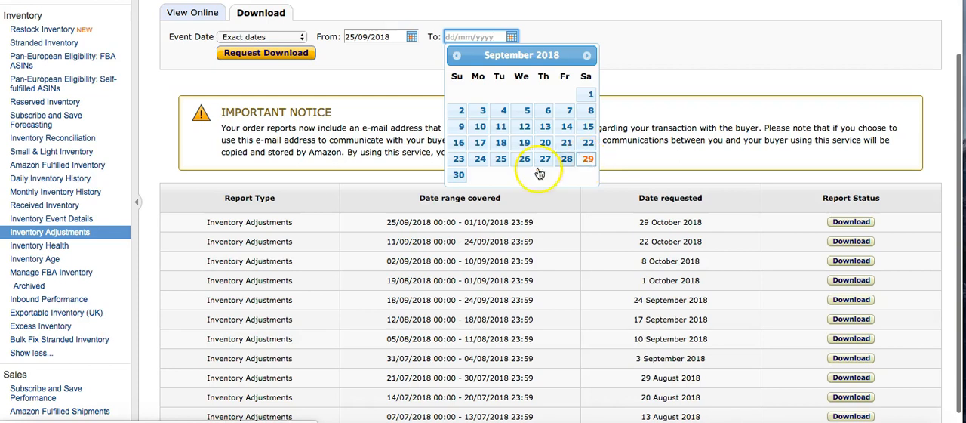
click(587, 55)
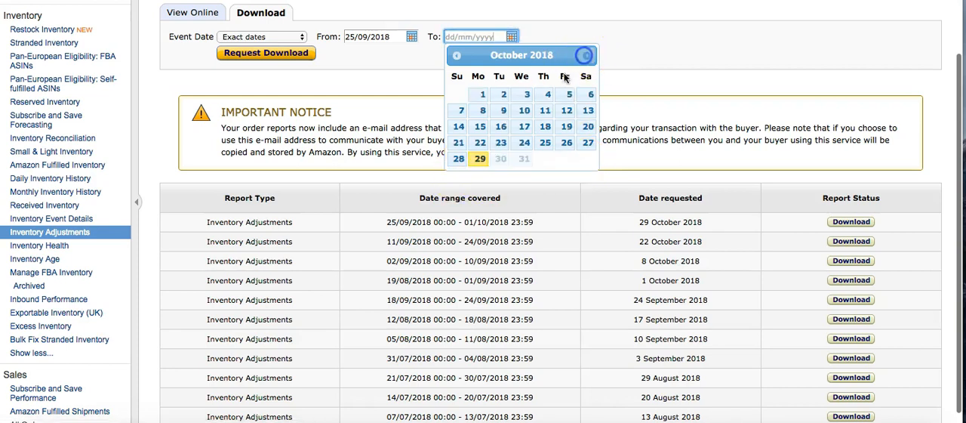
click(456, 56)
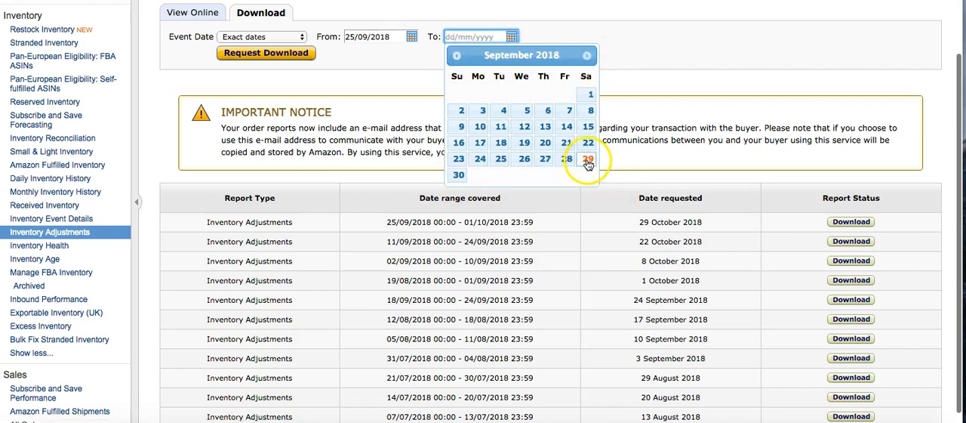
click(456, 174)
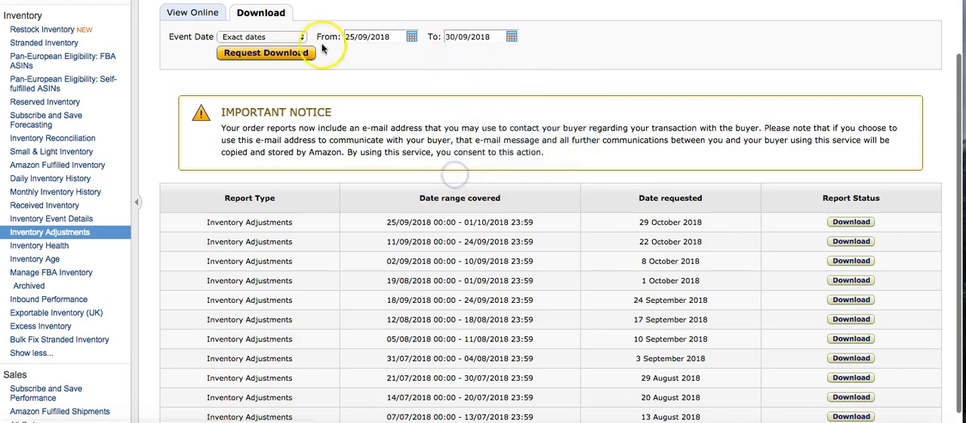
click(270, 53)
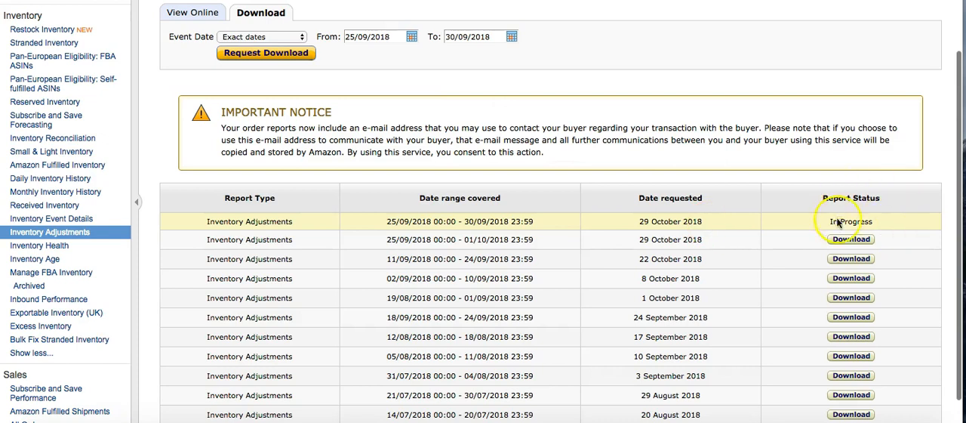
Step: Download the Inventory Adjustments report covering 25/09/2018 to 01/10/2018 and open the downloaded text file in view
scroll(500, 222, up, 1)
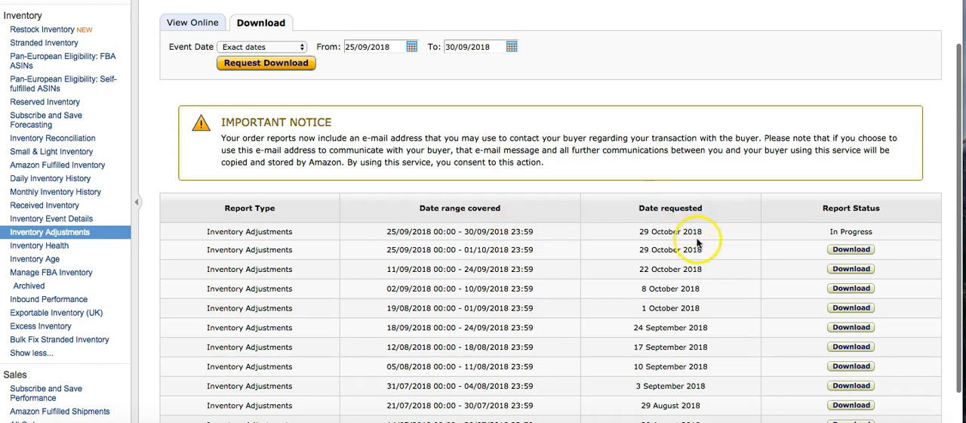
click(843, 255)
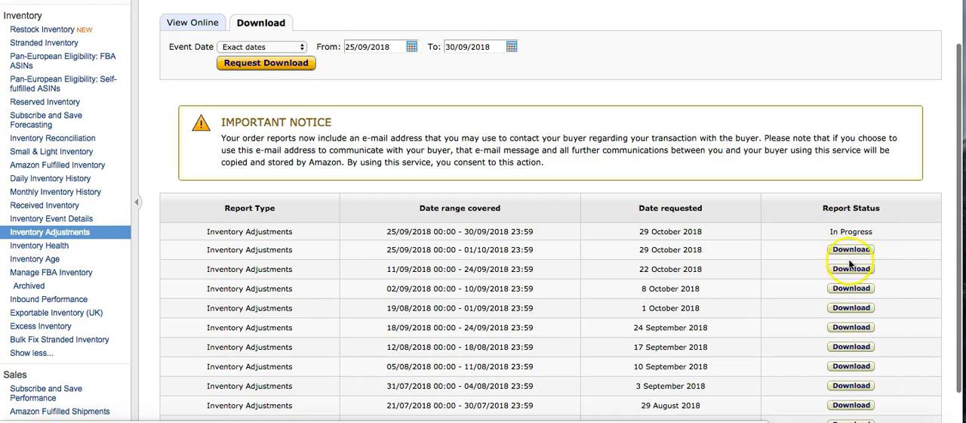
click(868, 252)
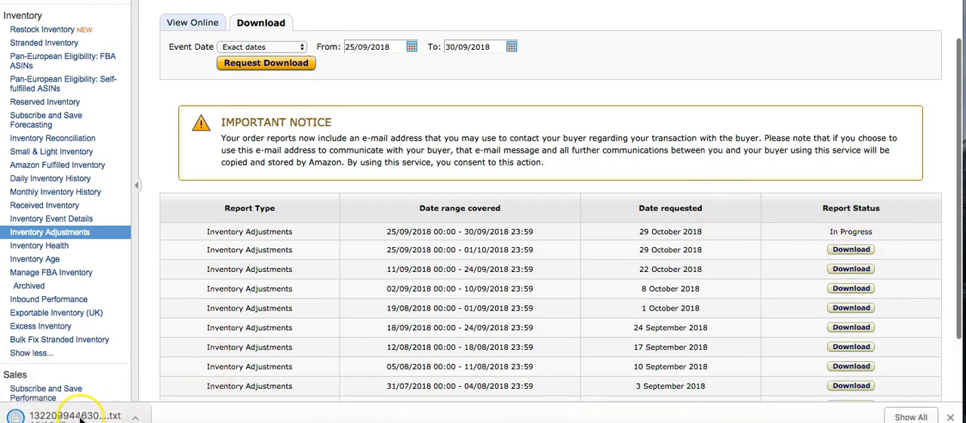
click(81, 417)
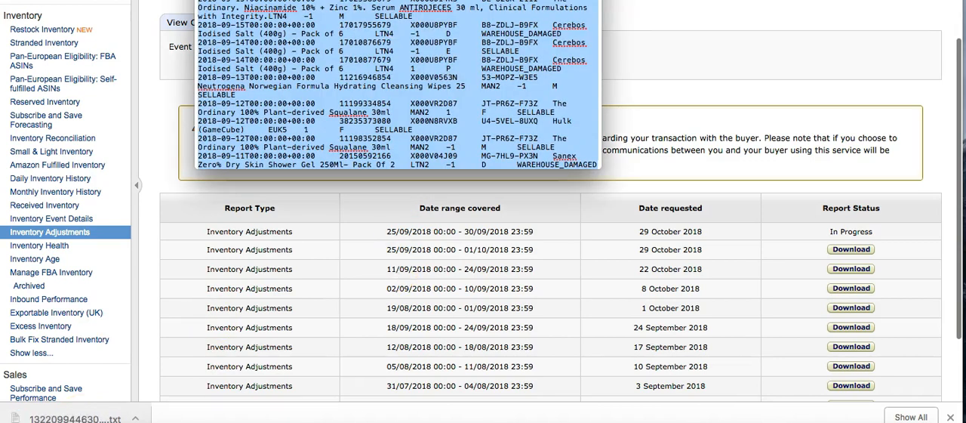
drag(296, 0, 496, 95)
click(202, 0)
click(564, 230)
Step: Copy the report's entire text, from the adjusted-date header through the last entry, and close the text file
scroll(563, 231, down, 15)
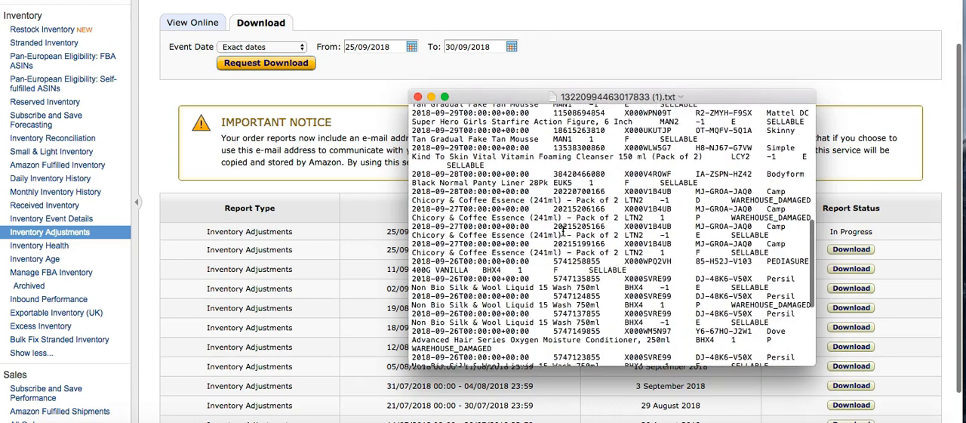
scroll(564, 231, up, 15)
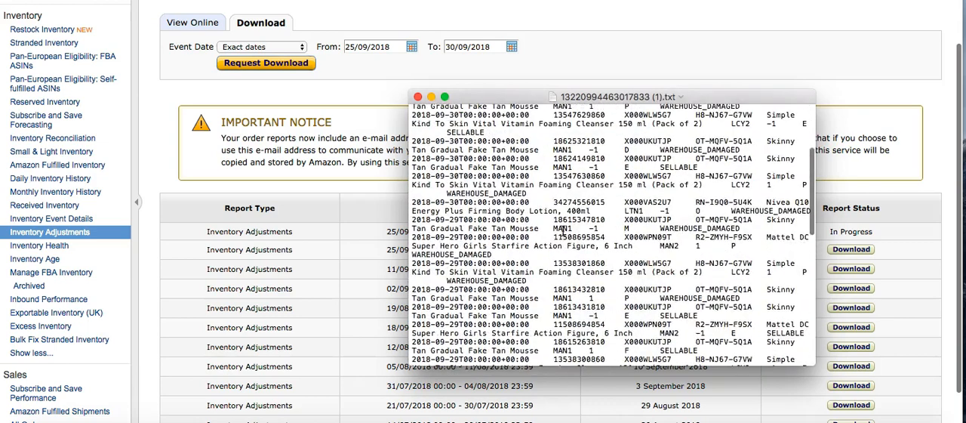
click(414, 120)
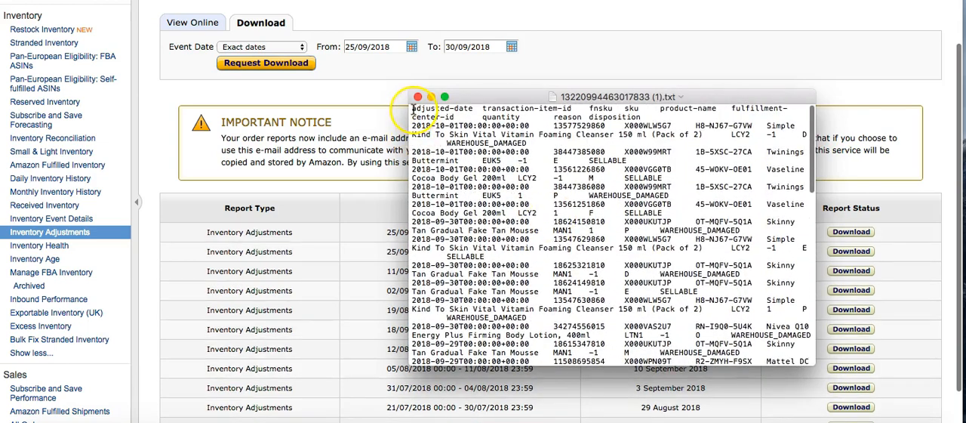
drag(413, 121, 633, 410)
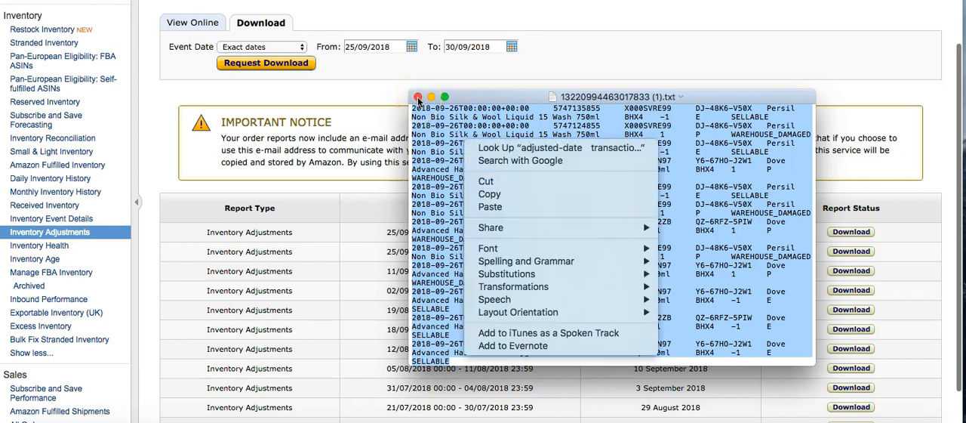
click(532, 194)
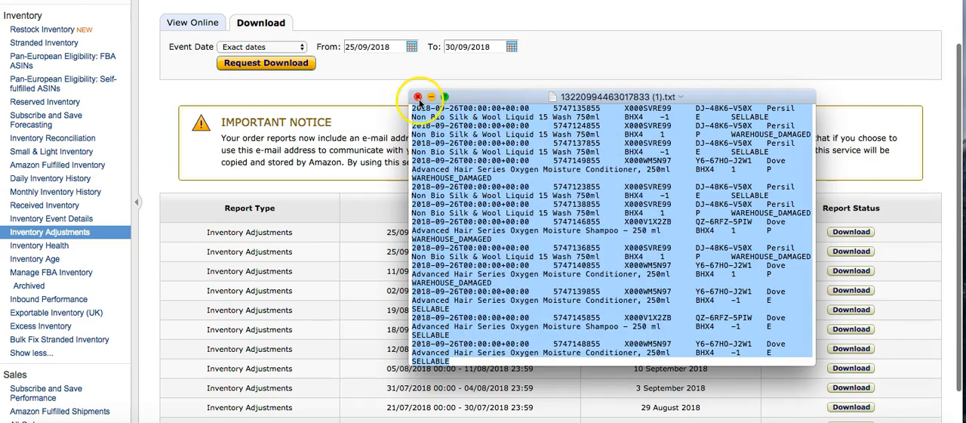
click(418, 97)
Step: Open seller help, go to the Contact us page and choose Selling on Amazon as the service
scroll(483, 208, up, 3)
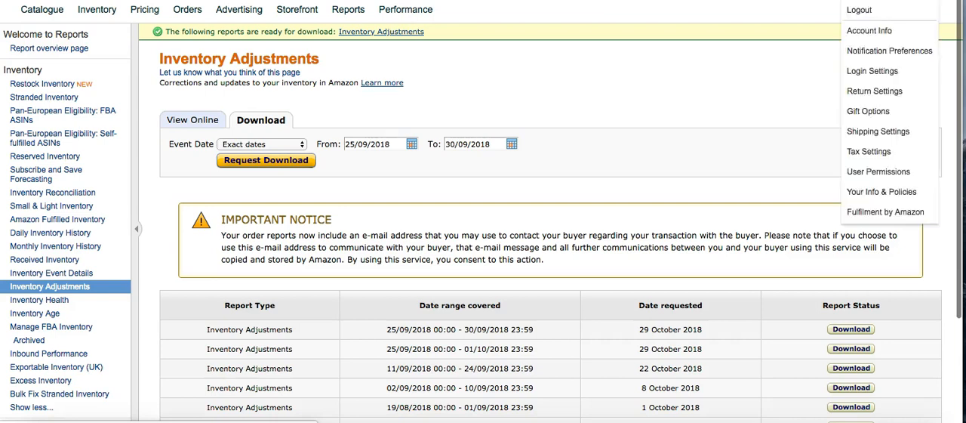
click(901, 1)
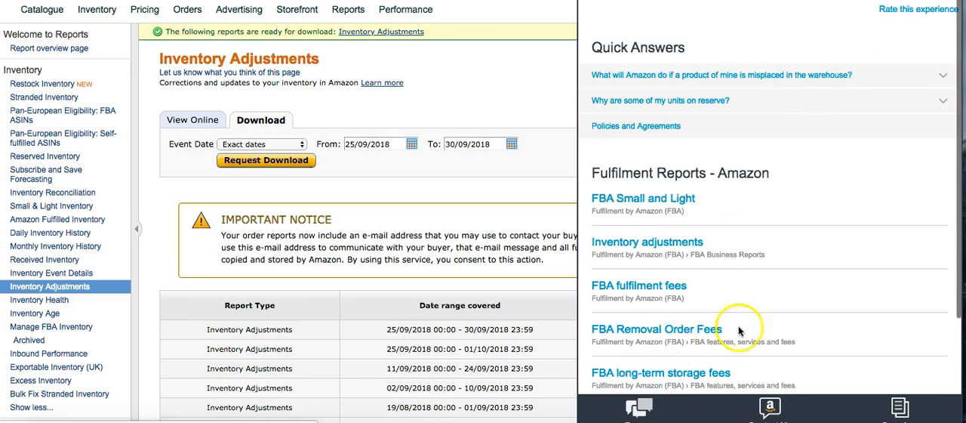
scroll(511, 159, down, 3)
scroll(511, 159, up, 3)
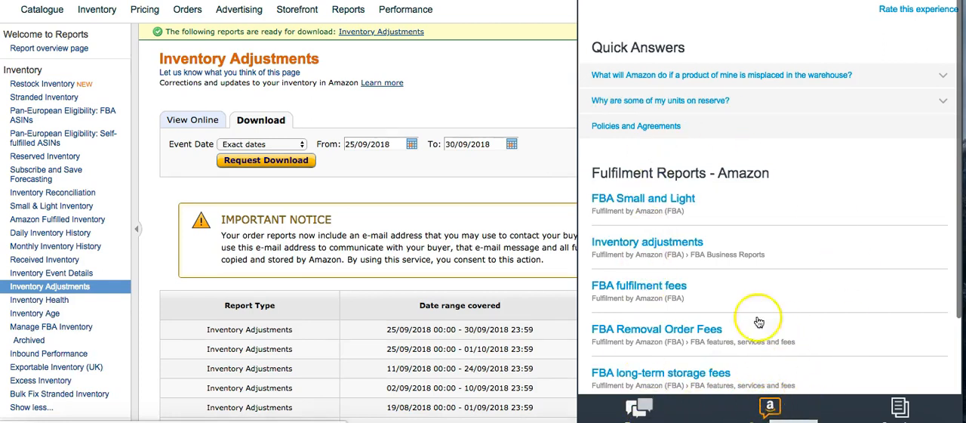
click(772, 405)
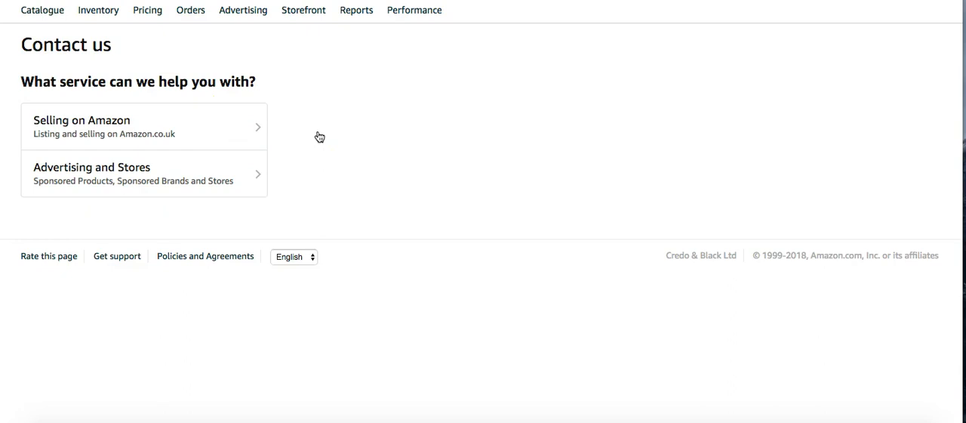
click(247, 127)
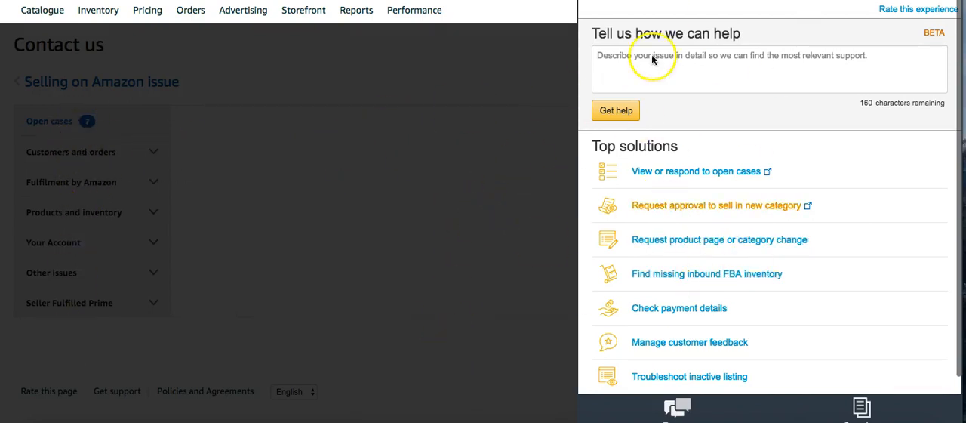
Step: Choose Other FBA Issue under Fulfilment by Amazon and select E-mail as the contact method
click(713, 273)
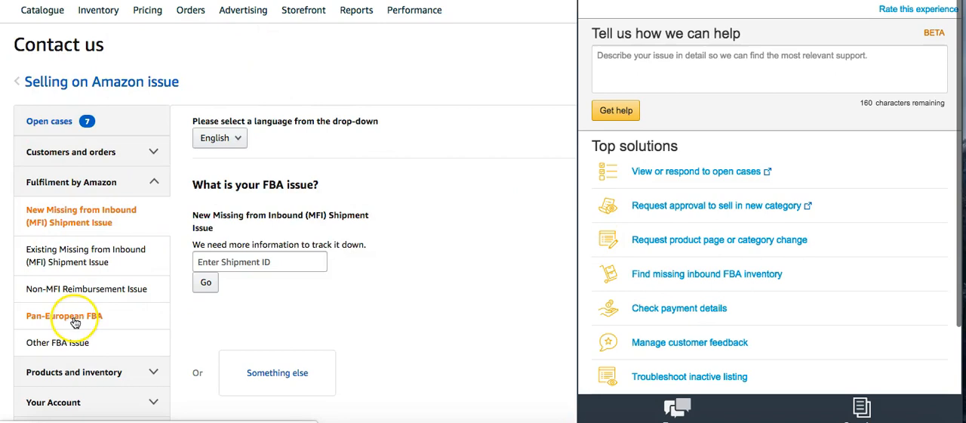
click(84, 210)
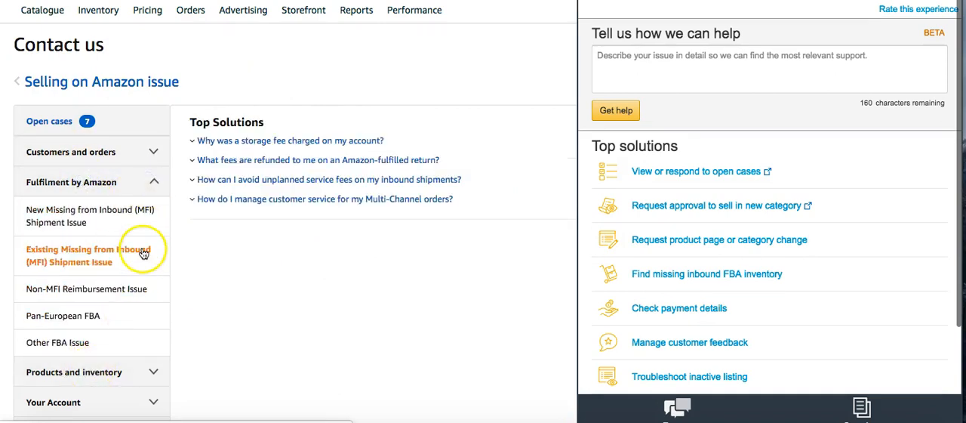
scroll(142, 248, down, 2)
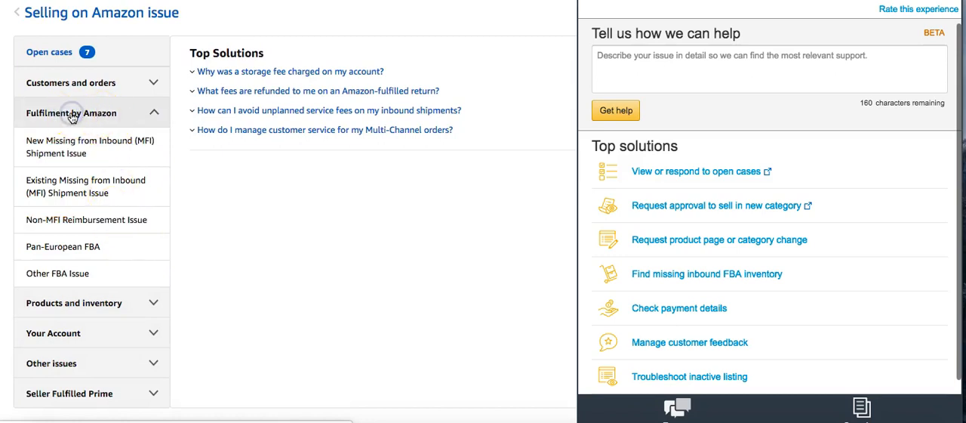
click(68, 274)
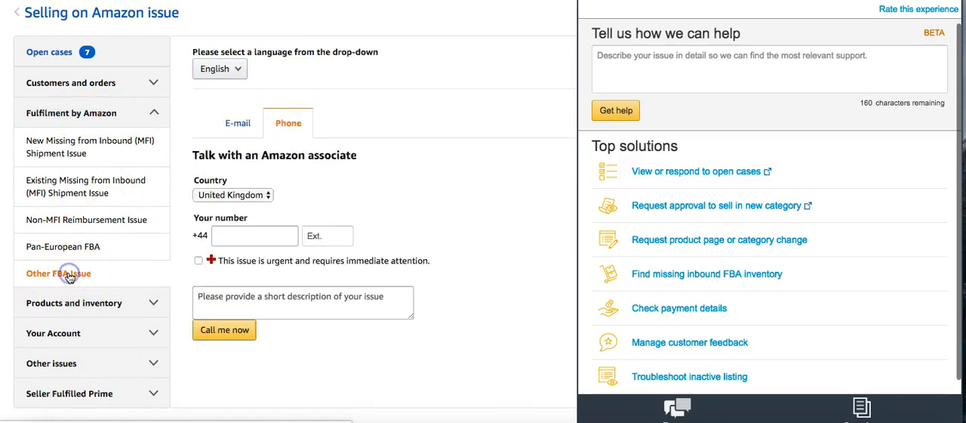
click(235, 123)
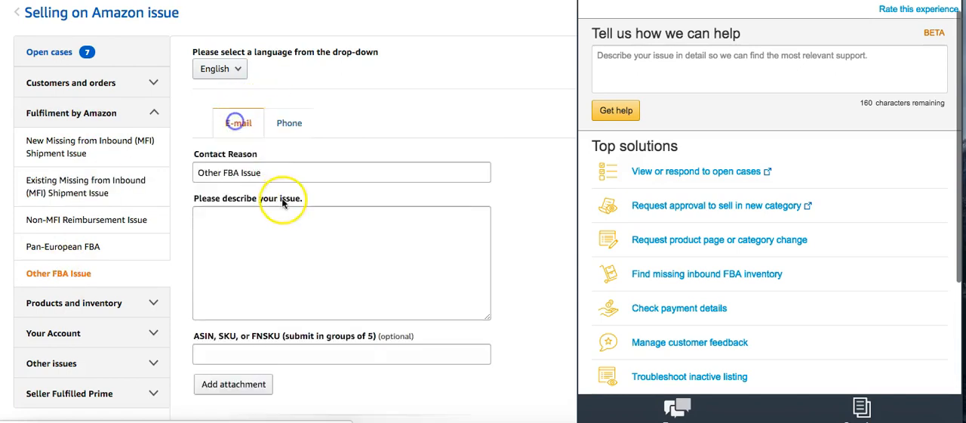
Step: Paste the copied report text into the issue description of the e-mail form
click(256, 244)
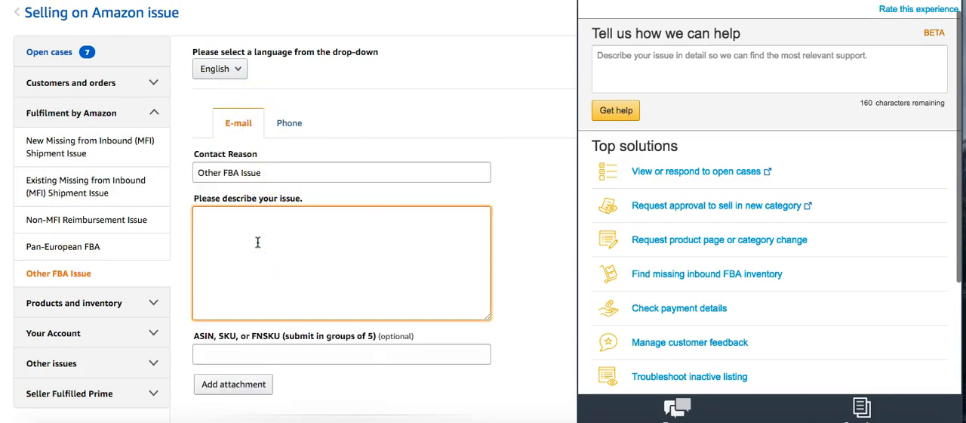
key(ctrl+v)
scroll(286, 249, up, 10)
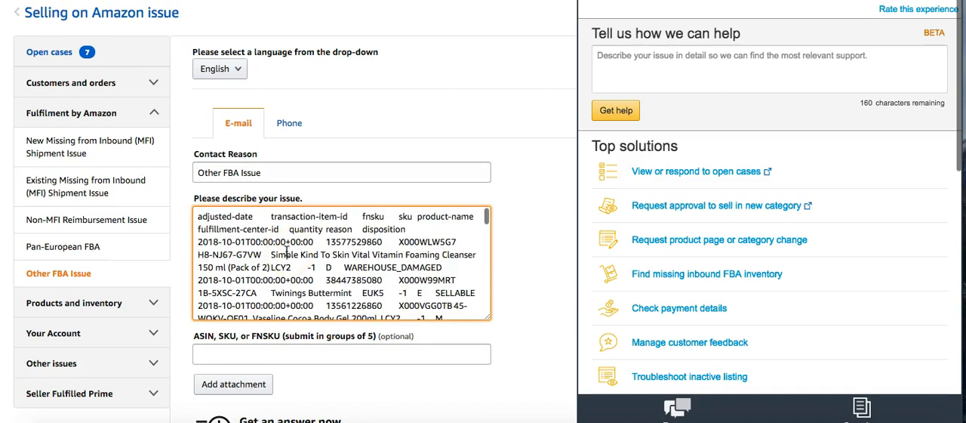
Step: Above the report data, write "Hi, I believe that i am due some reimbursments for some of these transactions for issues like Warehouse damage or distributor damage."
click(198, 208)
key(Return)
key(Return)
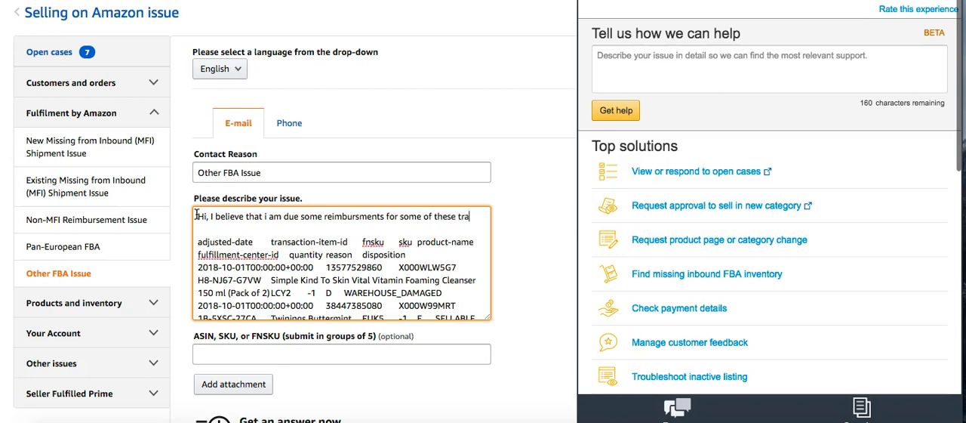
text(nsactions for issues like)
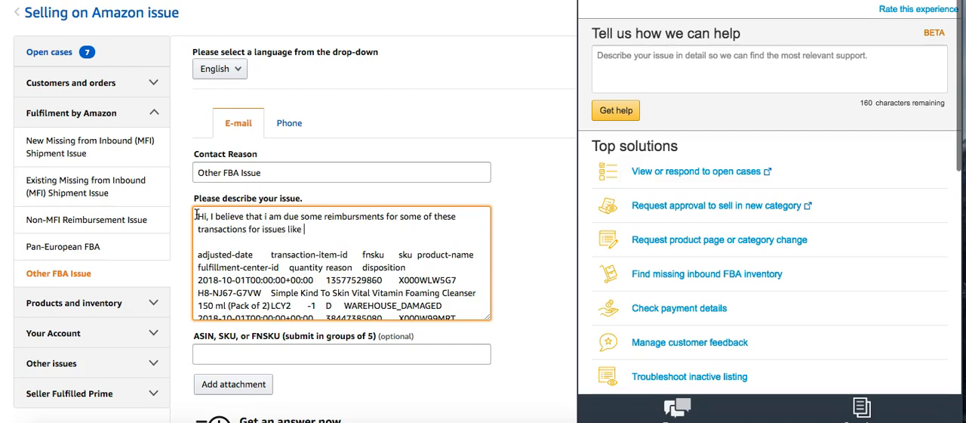
text(Warehouse damage or di)
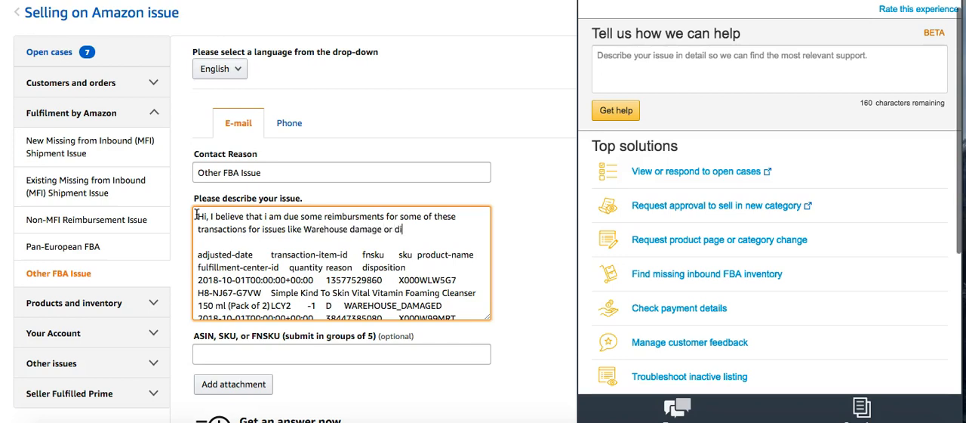
text(stributor damage.)
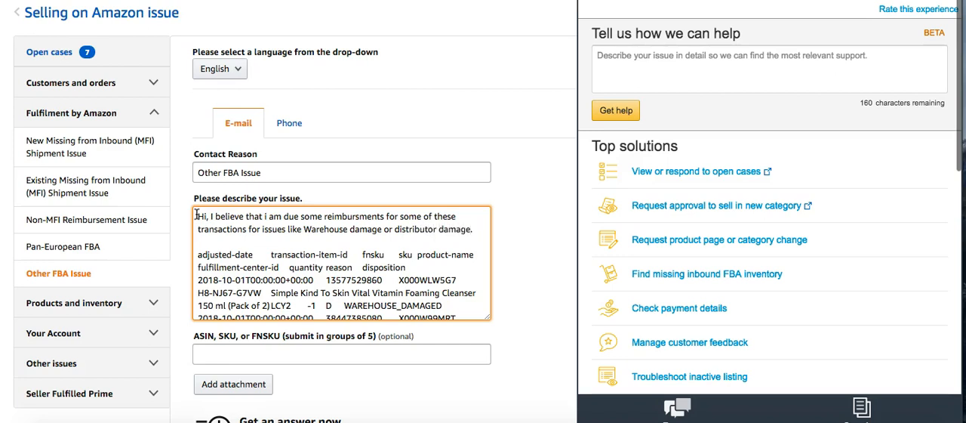
text(    adjusted-date)
Step: Add the line "Please let me know if i am due any reimbursement." above the report data, with the spelling corrected
key(Return)
key(Return)
text(Please let me know if)
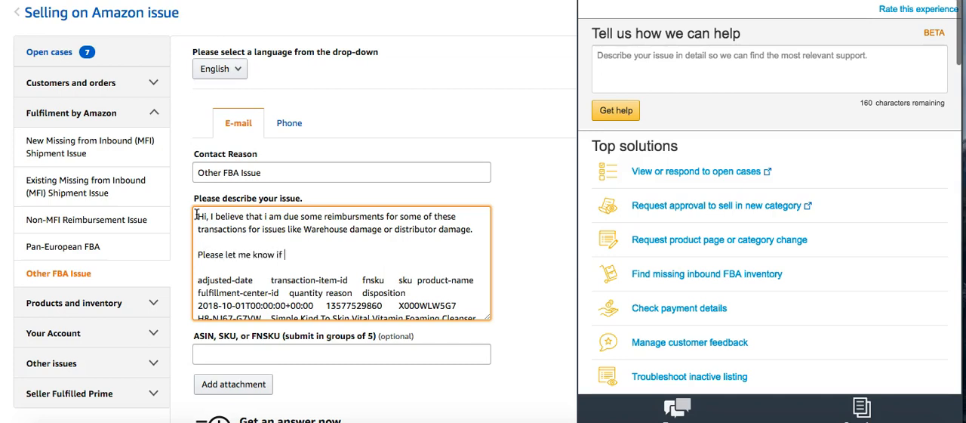
text(e any reimbursment.)
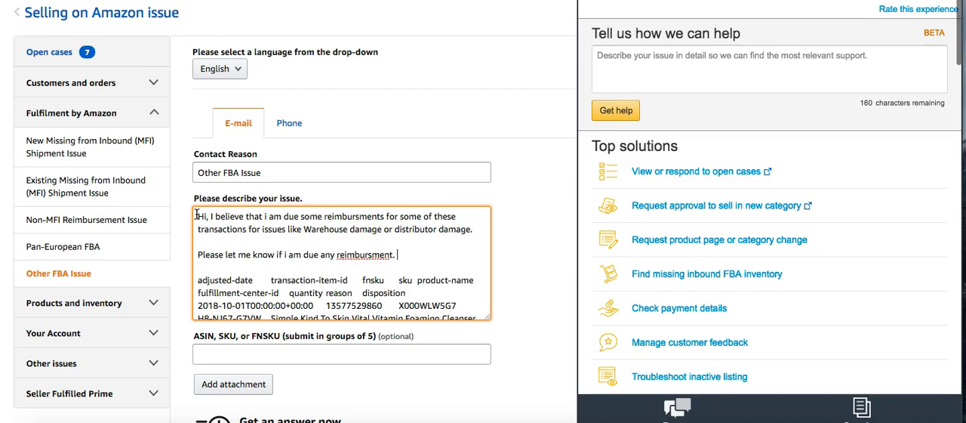
right_click(360, 255)
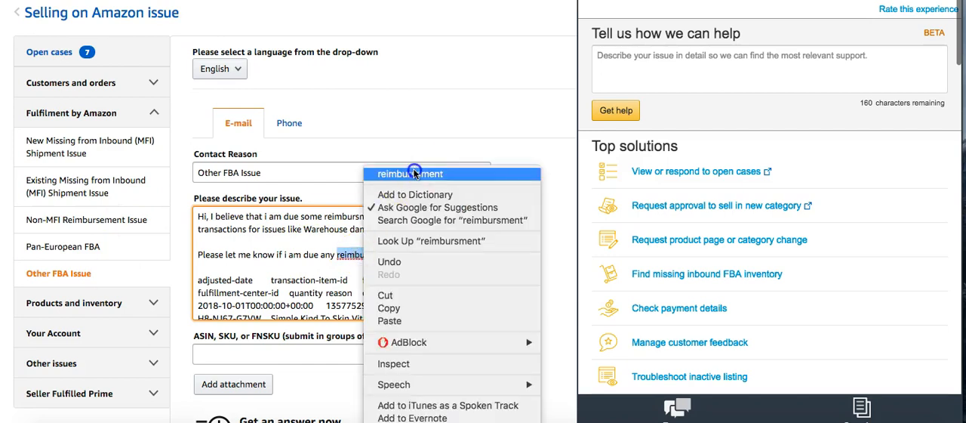
click(411, 172)
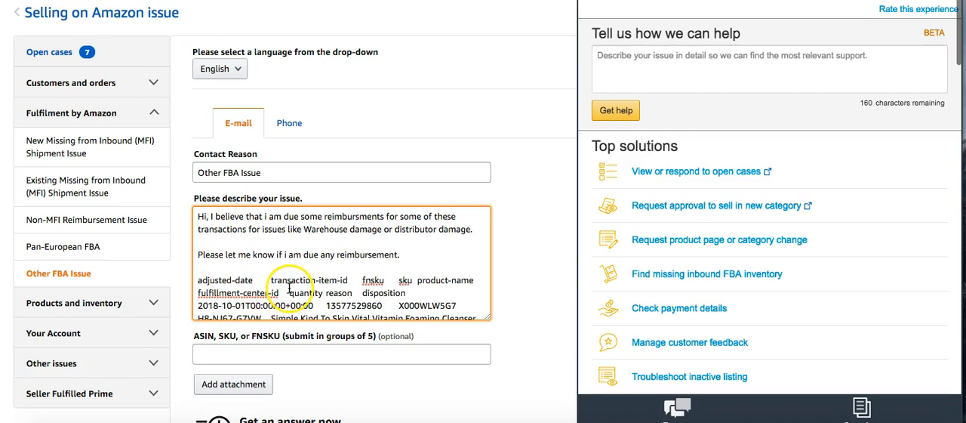
Step: Check the damage-related wording in the message and the WAREHOUSE_DAMAGED entry in the pasted report data
drag(263, 229, 475, 232)
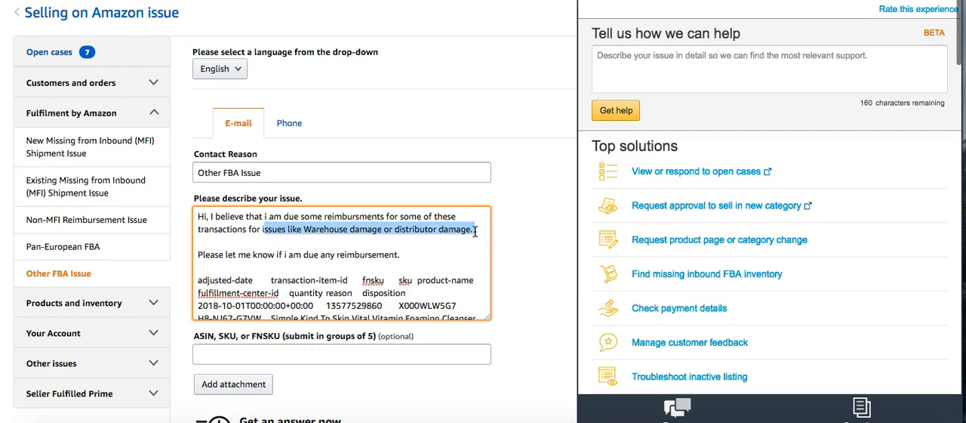
click(476, 242)
drag(263, 230, 480, 224)
click(480, 224)
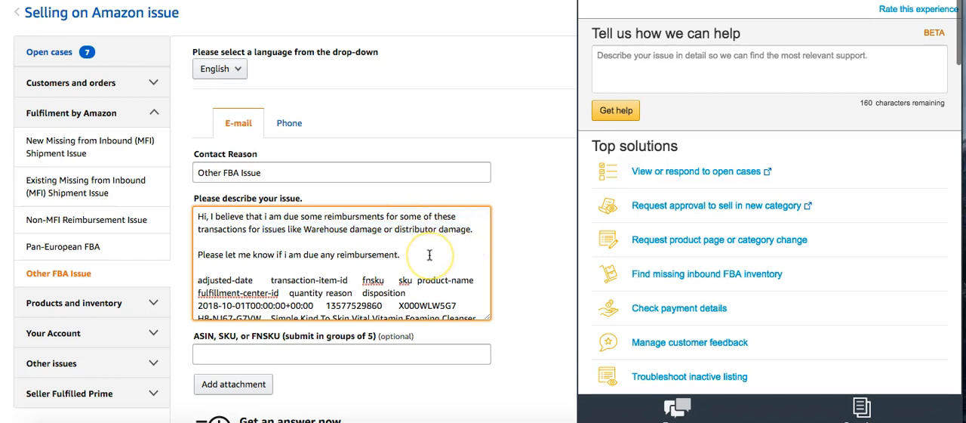
scroll(429, 255, down, 5)
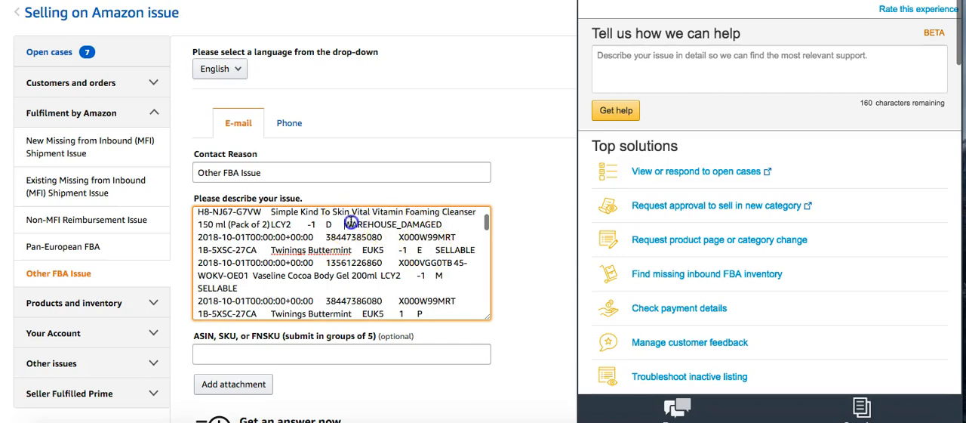
drag(350, 224, 442, 223)
scroll(408, 258, up, 1)
scroll(408, 258, up, 5)
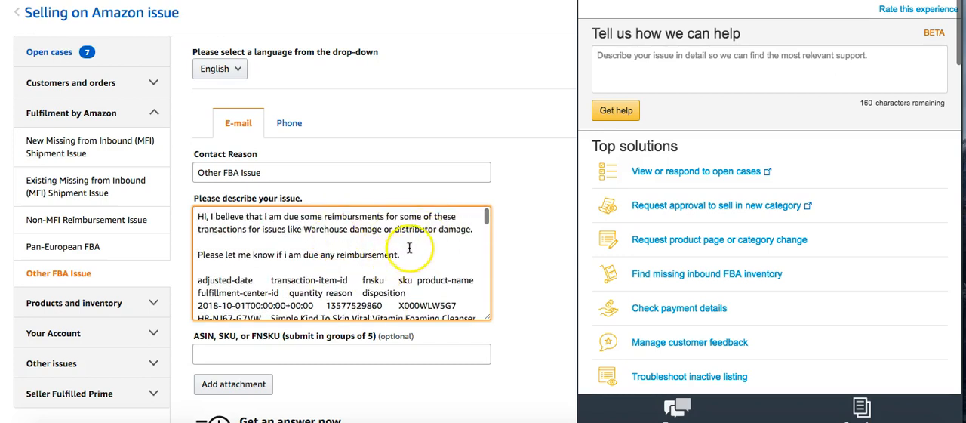
click(408, 255)
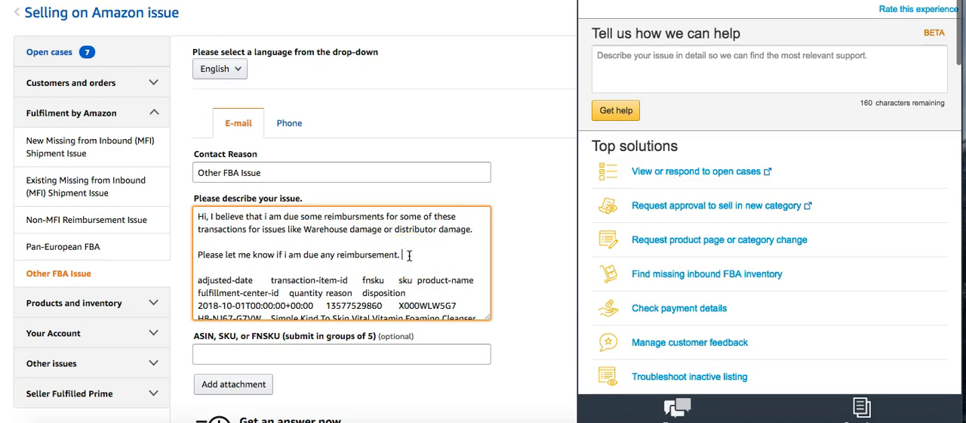
Step: Examine the suggested FBA lost and damaged inventory reimbursement policy down to the contact details below it
scroll(408, 255, down, 3)
scroll(520, 310, down, 4)
scroll(520, 315, down, 3)
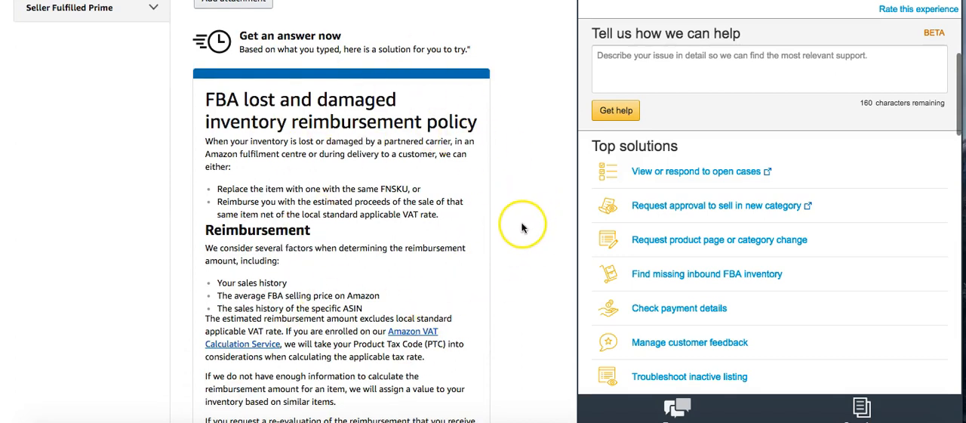
scroll(521, 228, down, 5)
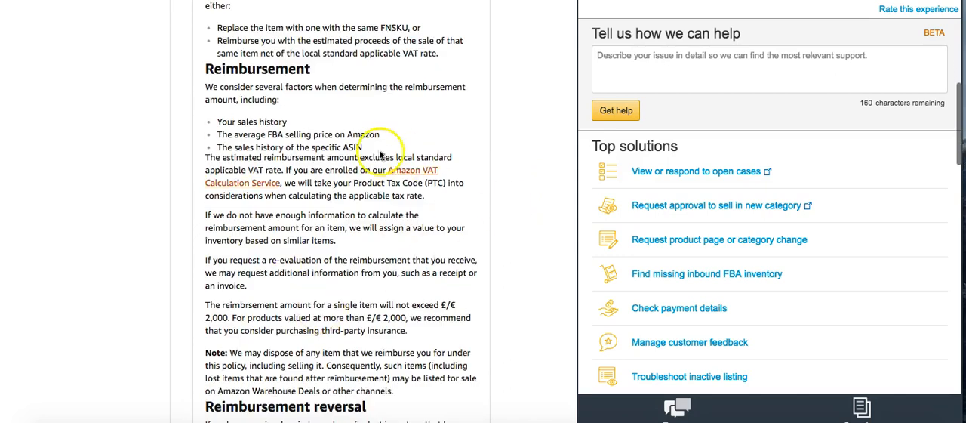
scroll(525, 249, down, 12)
scroll(525, 249, down, 20)
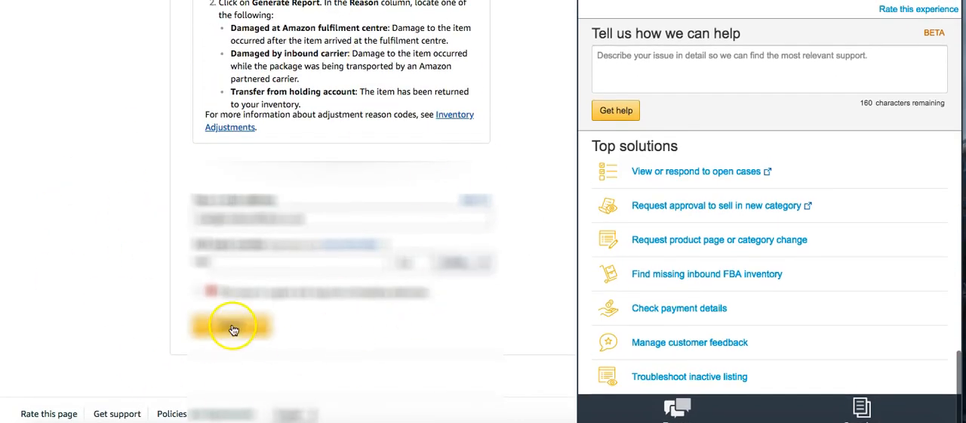
Step: Check the contact e-mail address and reveal the additional recipient field beneath it
click(198, 221)
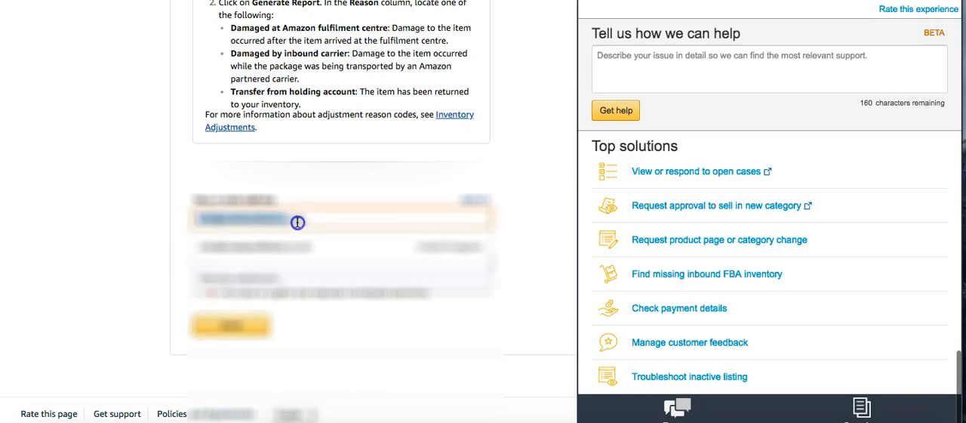
click(524, 206)
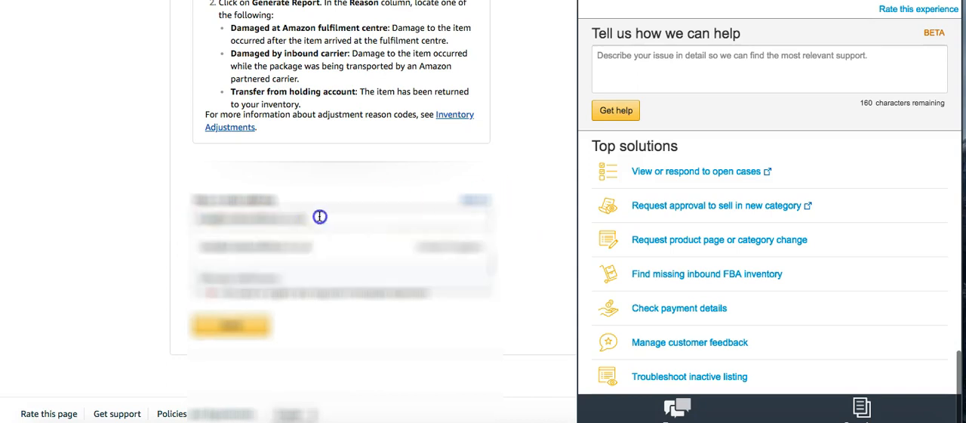
click(193, 215)
click(527, 225)
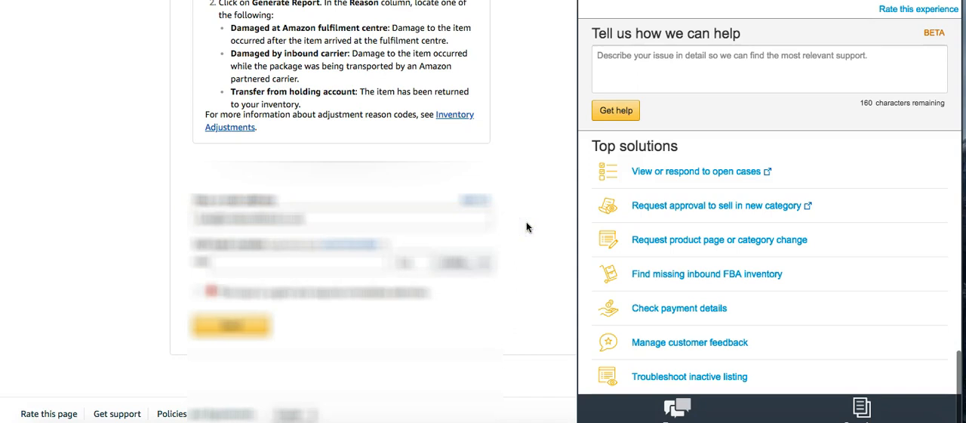
click(481, 198)
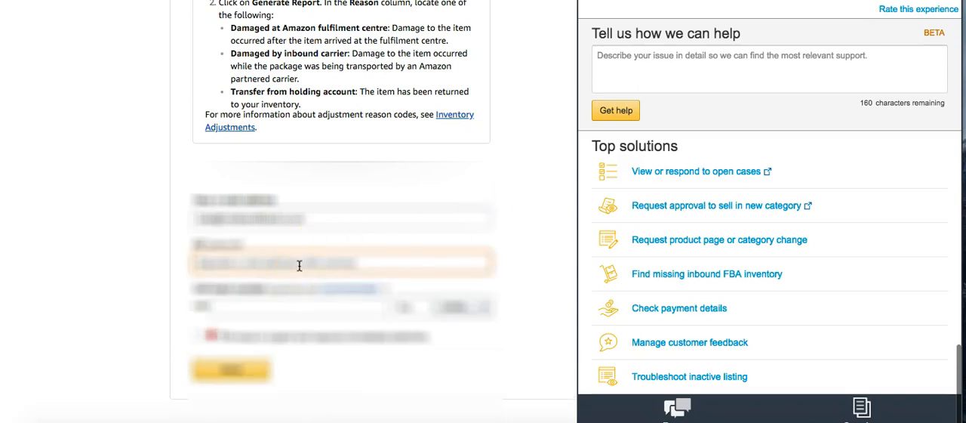
drag(322, 214, 156, 220)
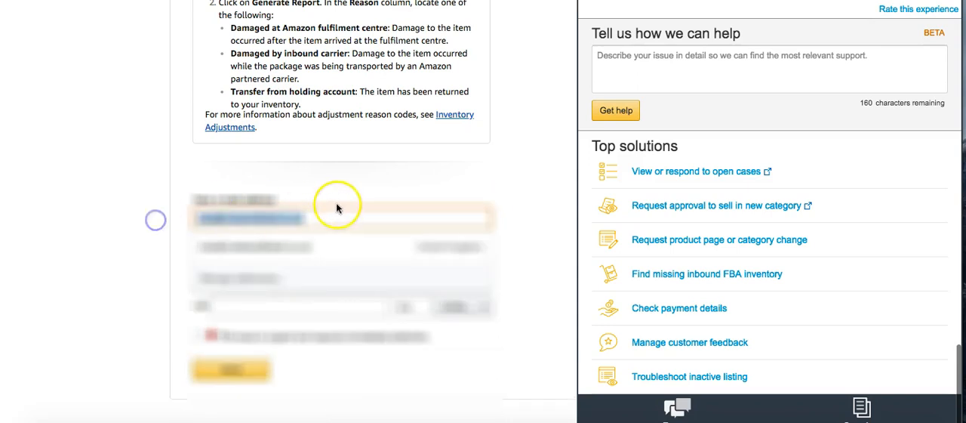
click(360, 185)
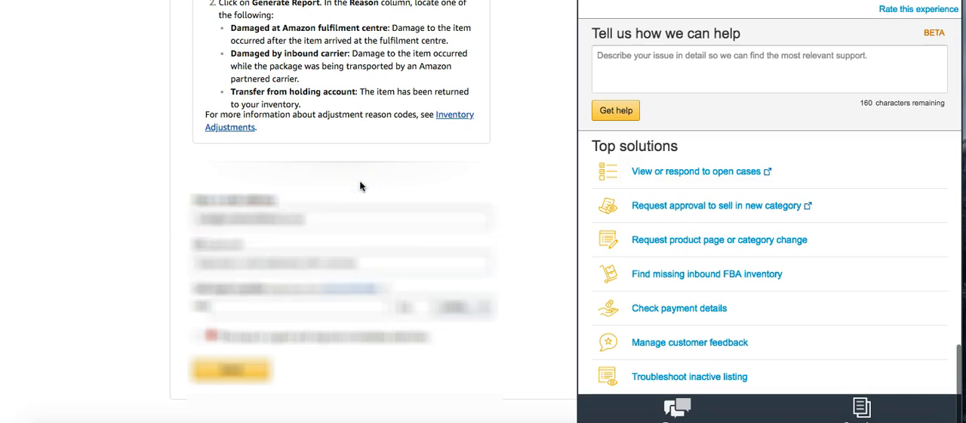
drag(307, 217, 189, 215)
click(320, 170)
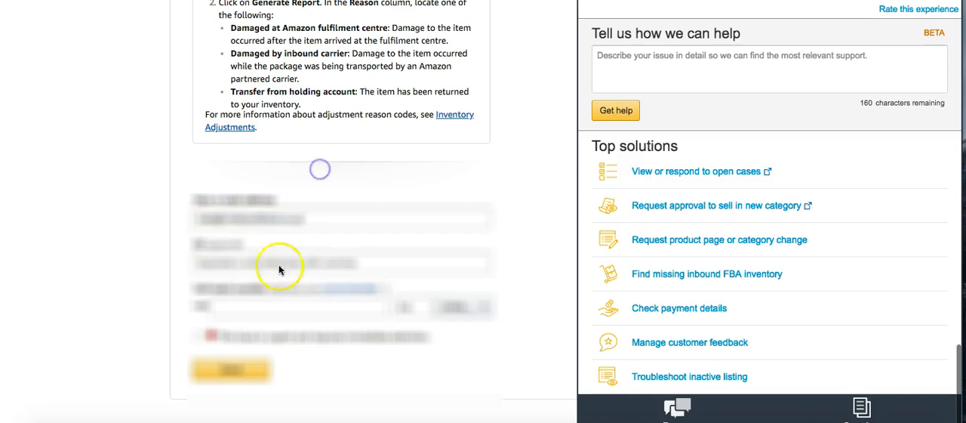
click(279, 266)
click(530, 219)
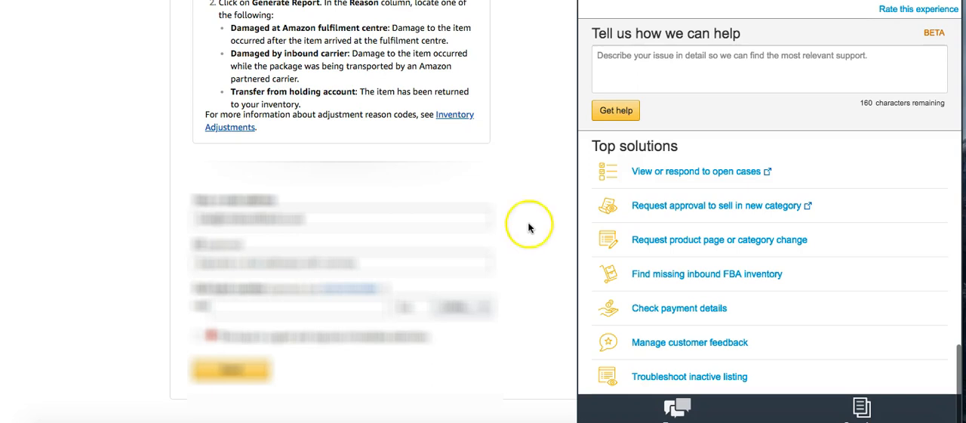
Step: Return to the issue description and review the pasted report data through to its last transactions
scroll(461, 182, up, 15)
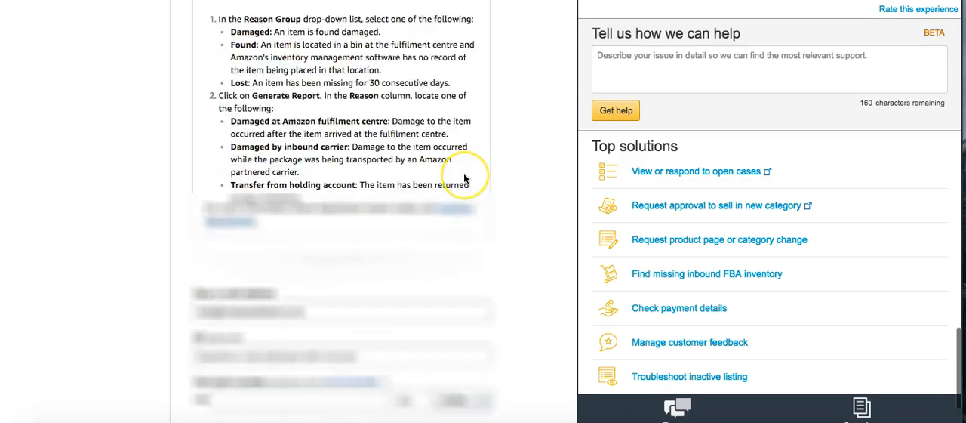
scroll(464, 178, up, 10)
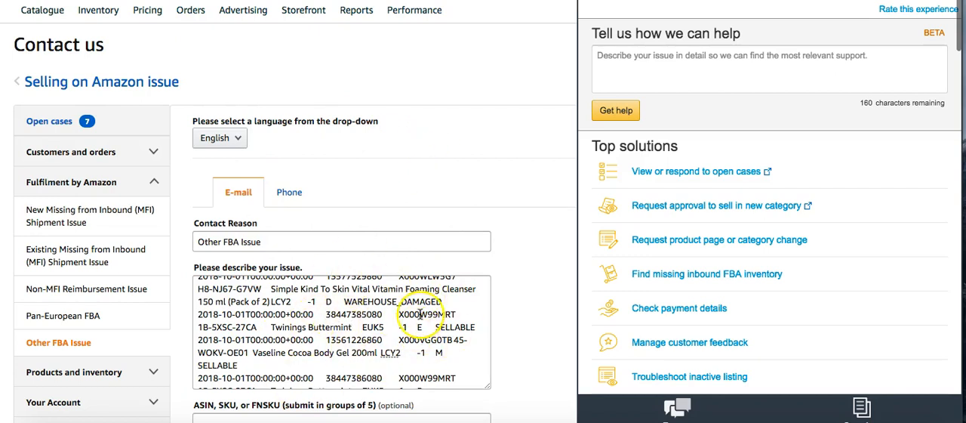
scroll(460, 329, down, 3)
scroll(461, 328, down, 10)
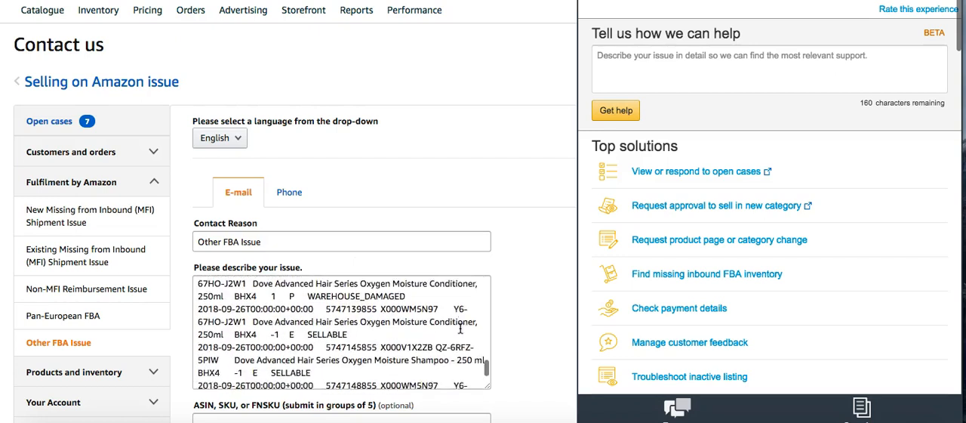
scroll(460, 328, down, 2)
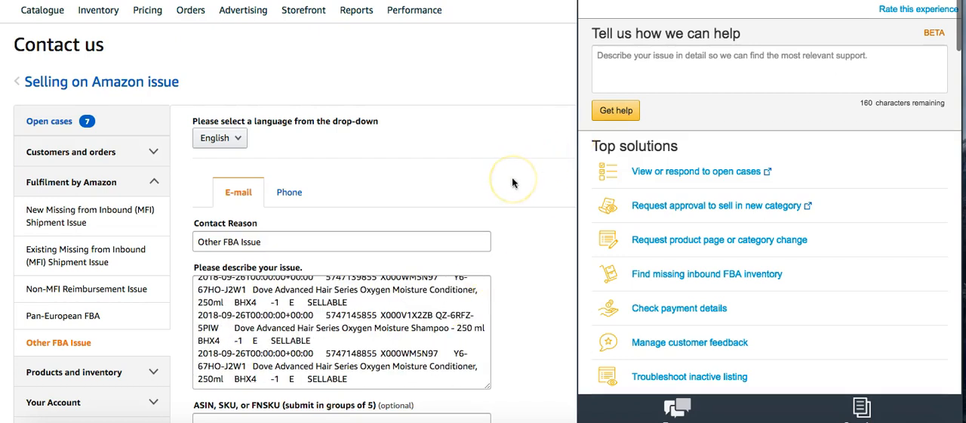